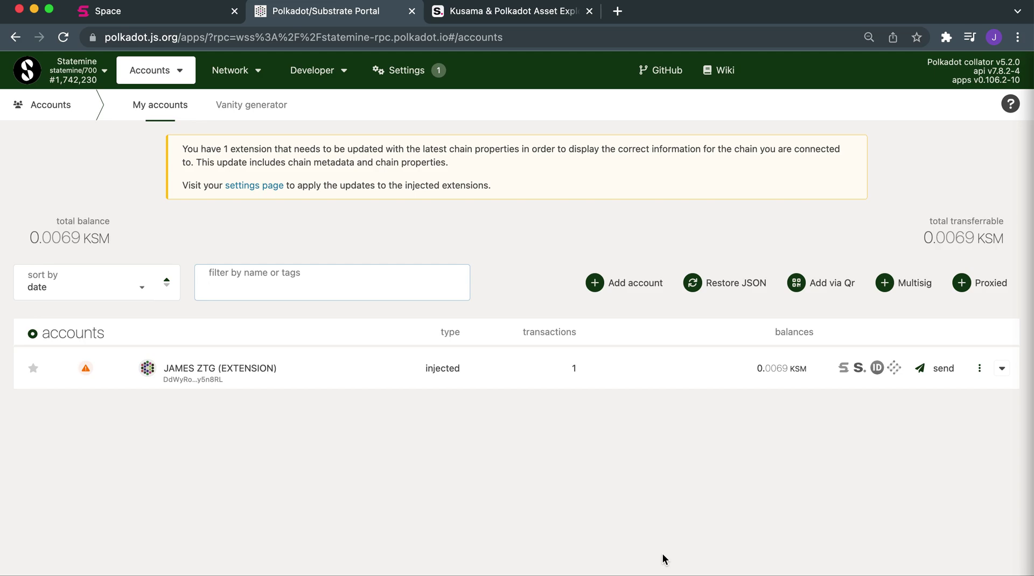
{"action": "left_click", "coordinate": [152, 12]}
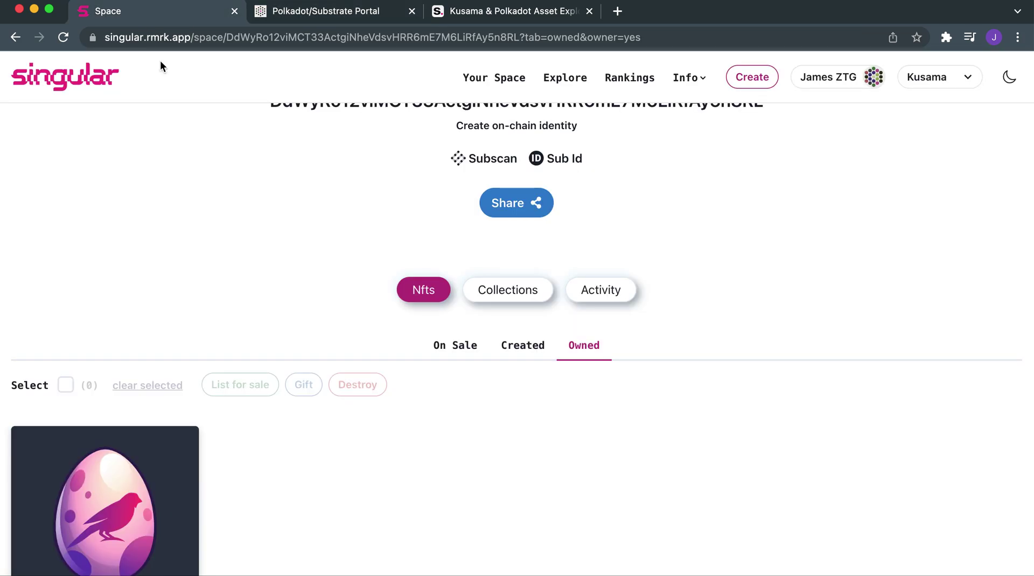
{"action": "scroll", "coordinate": [257, 360], "scroll_direction": "down", "scroll_amount": 4}
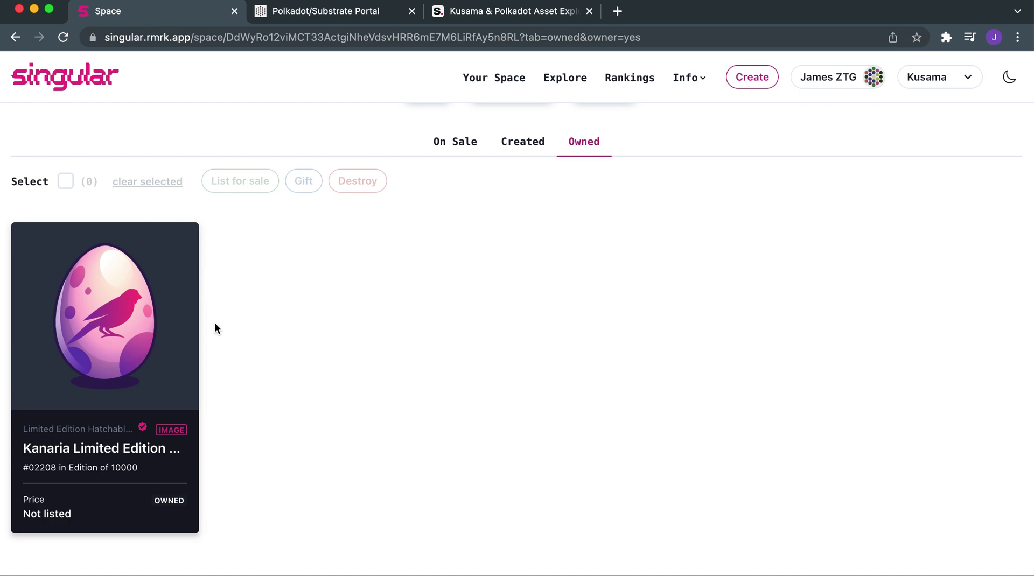
{"action": "mouse_move", "coordinate": [150, 361]}
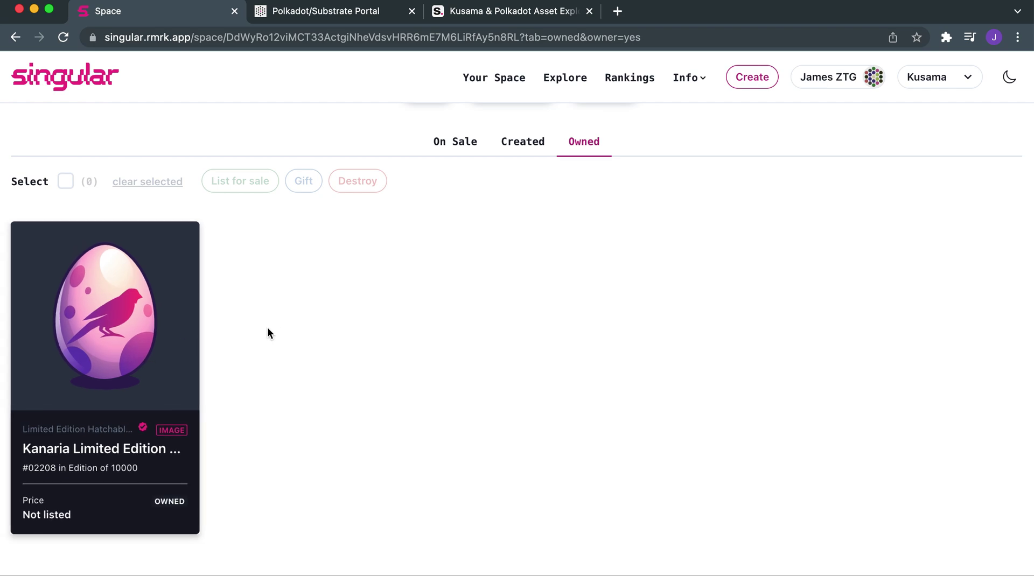
{"action": "scroll", "coordinate": [438, 329], "scroll_direction": "up", "scroll_amount": 8}
{"action": "scroll", "coordinate": [438, 328], "scroll_direction": "down", "scroll_amount": 5}
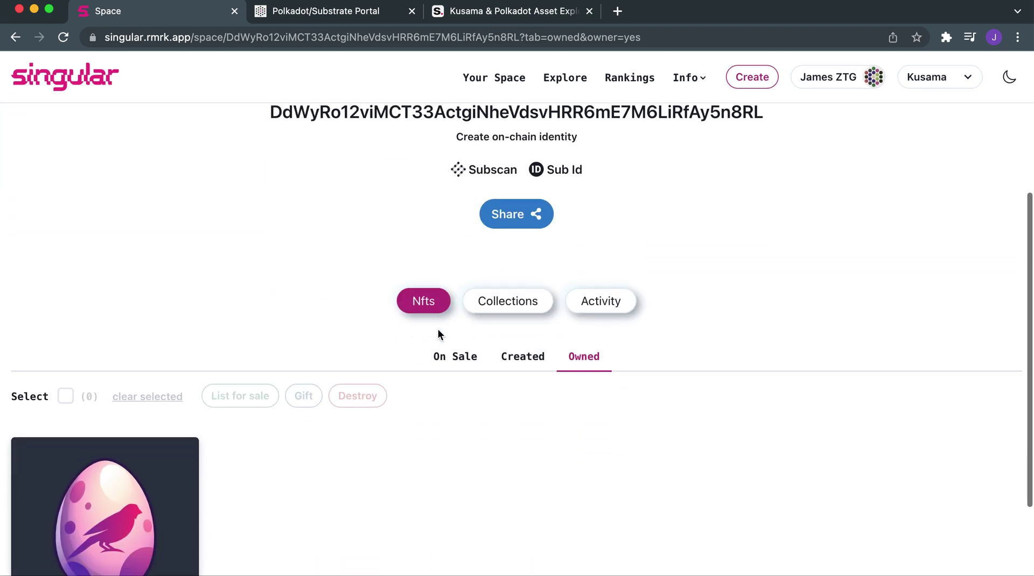
{"action": "scroll", "coordinate": [438, 329], "scroll_direction": "up", "scroll_amount": 8}
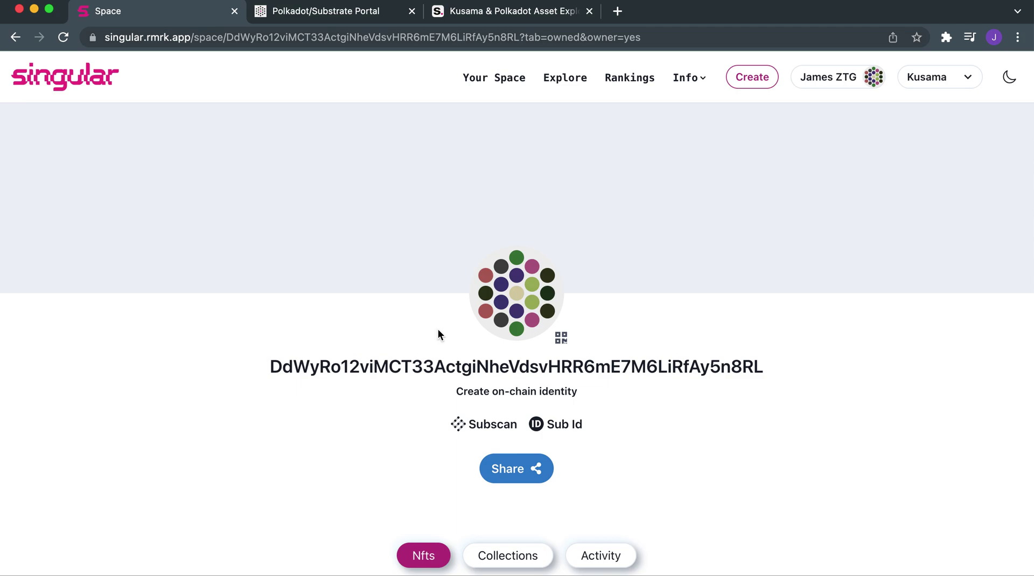
{"action": "left_click", "coordinate": [356, 14]}
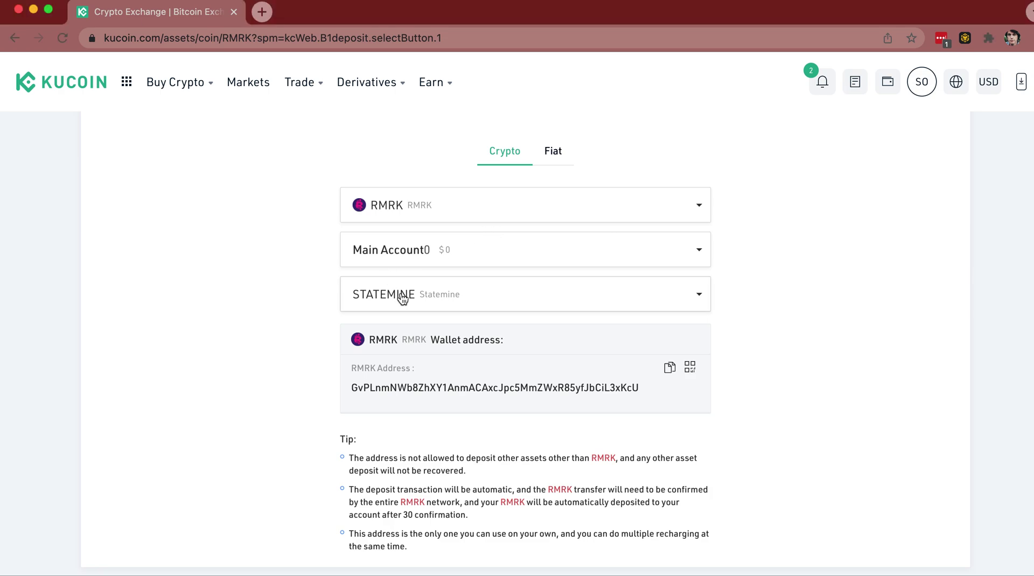
- Go from KuCoin Markets through Assets Overview to the crypto Deposit page
{"action": "left_click", "coordinate": [251, 86]}
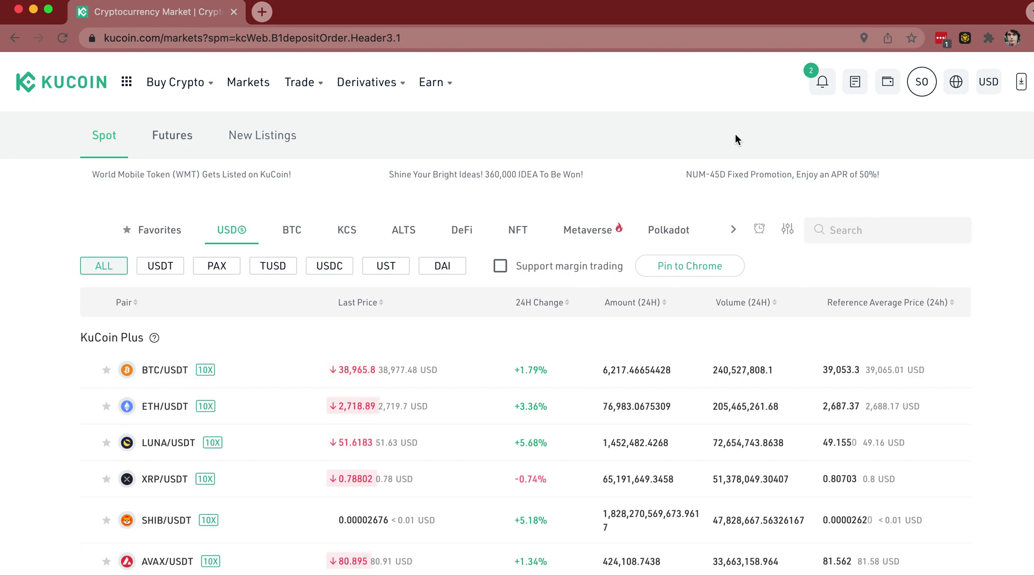
{"action": "left_click", "coordinate": [886, 84]}
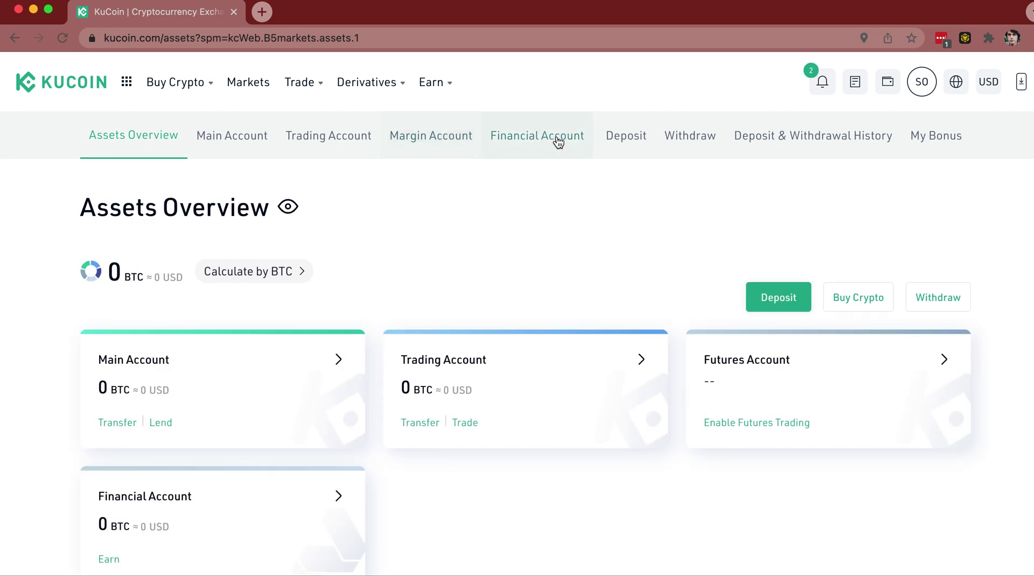
{"action": "left_click", "coordinate": [638, 139]}
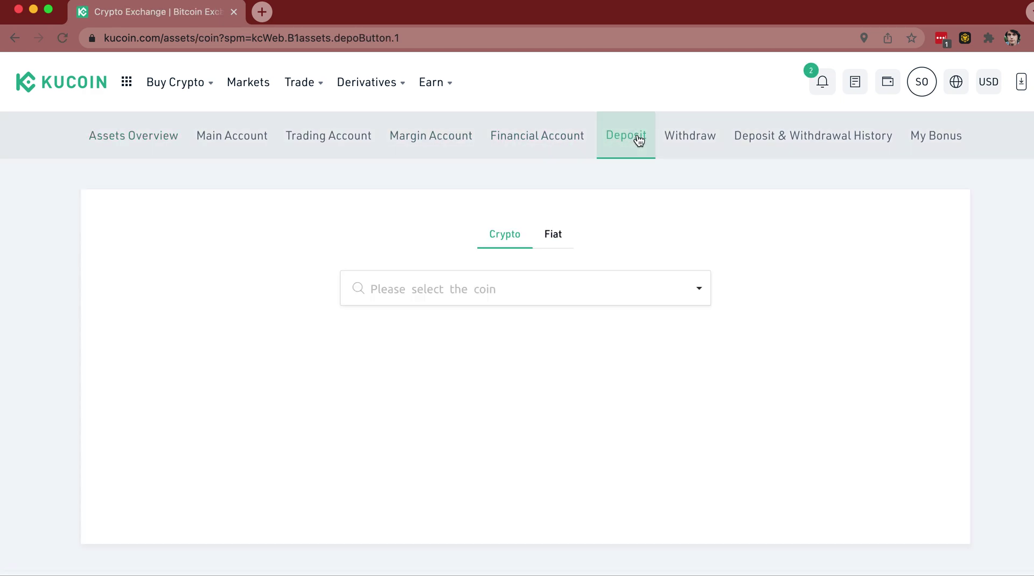
- Search for and select RMRK as the coin to deposit
{"action": "left_click", "coordinate": [386, 293]}
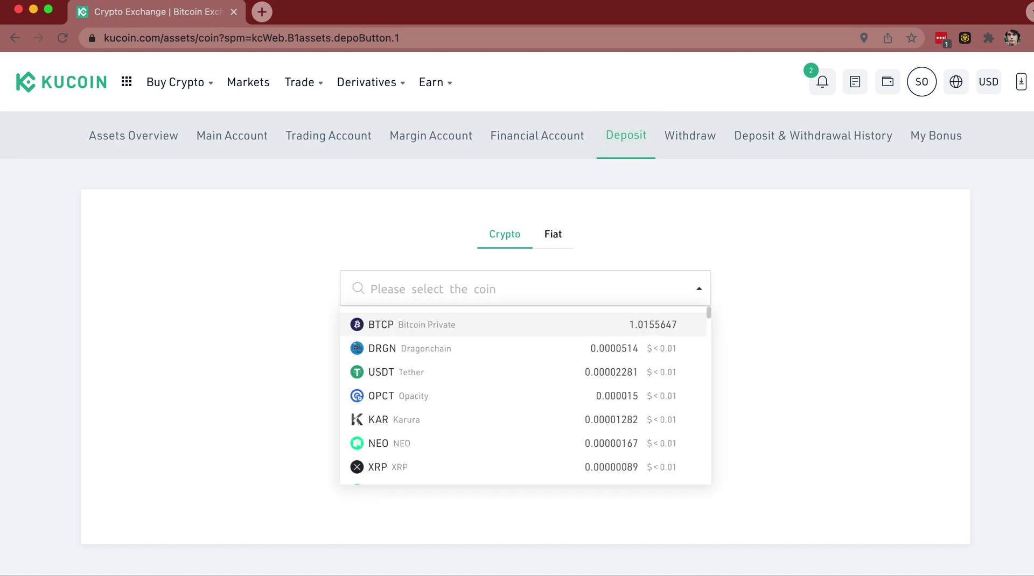
{"action": "type", "text": "rmrk"}
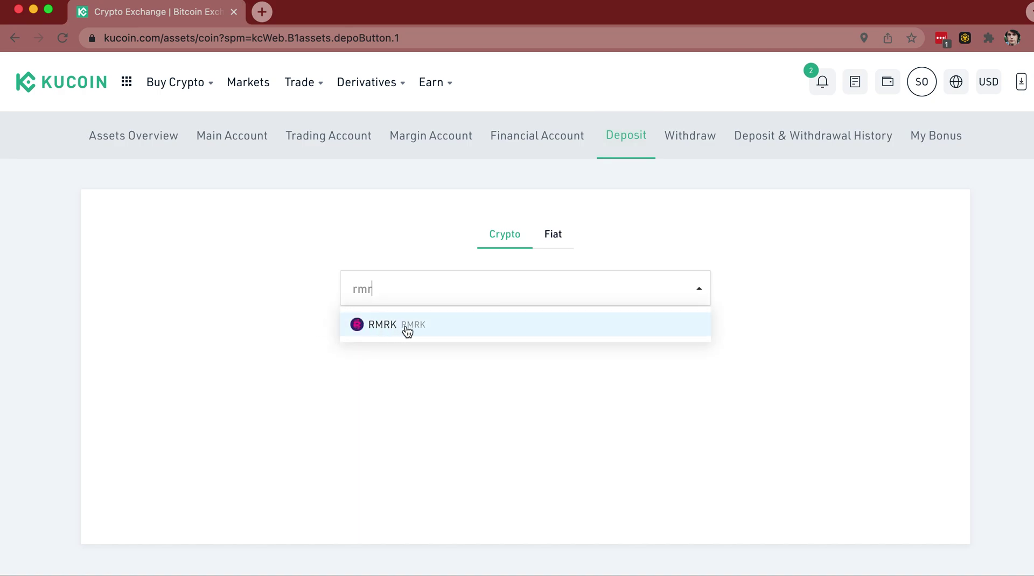
{"action": "left_click", "coordinate": [406, 328]}
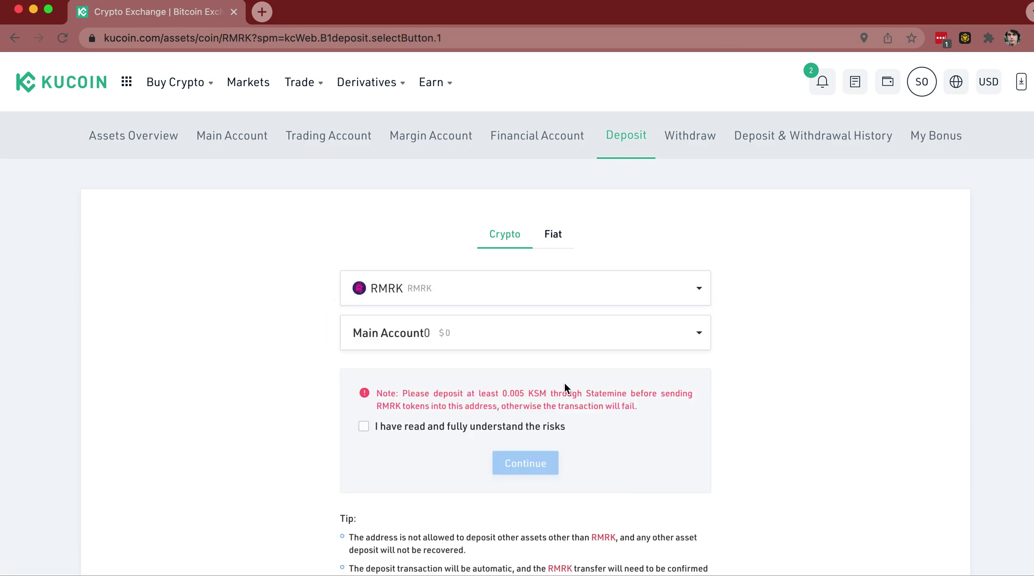
- Acknowledge the Statemine deposit risks and notice, then copy the RMRK deposit address
{"action": "left_click_drag", "start_coordinate": [625, 393], "coordinate": [549, 394]}
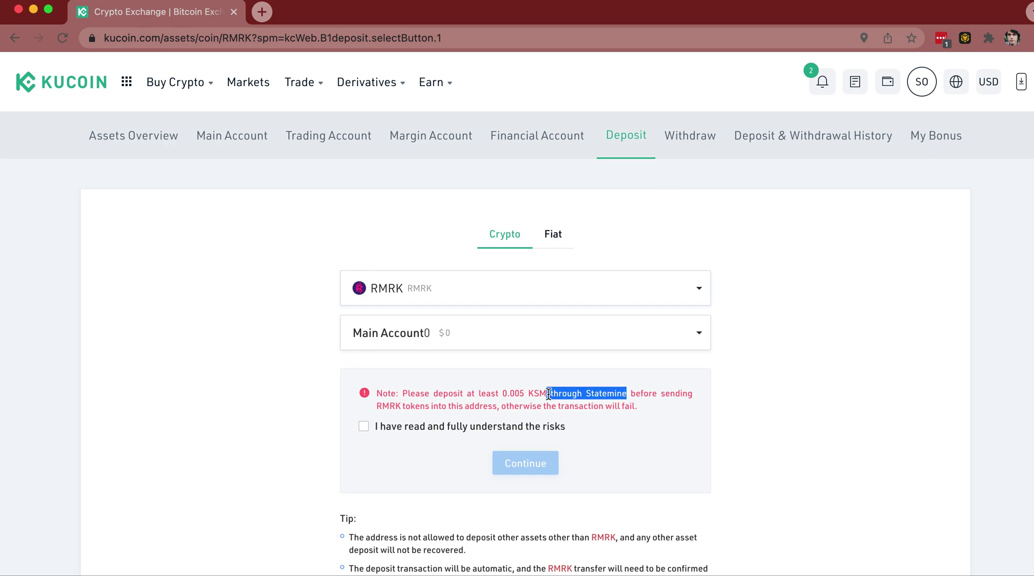
{"action": "left_click", "coordinate": [364, 426]}
{"action": "left_click", "coordinate": [521, 465]}
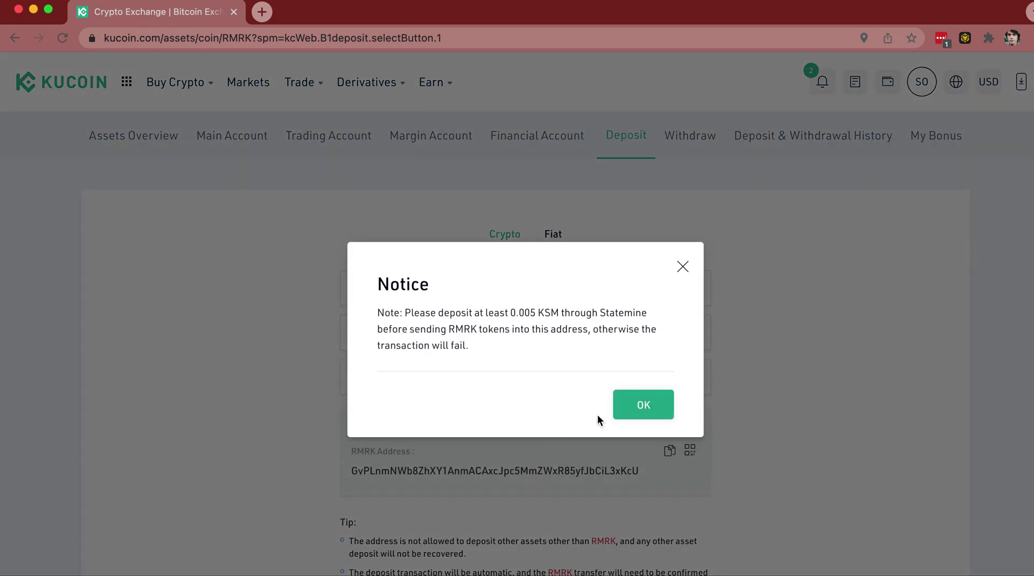
{"action": "left_click", "coordinate": [634, 412]}
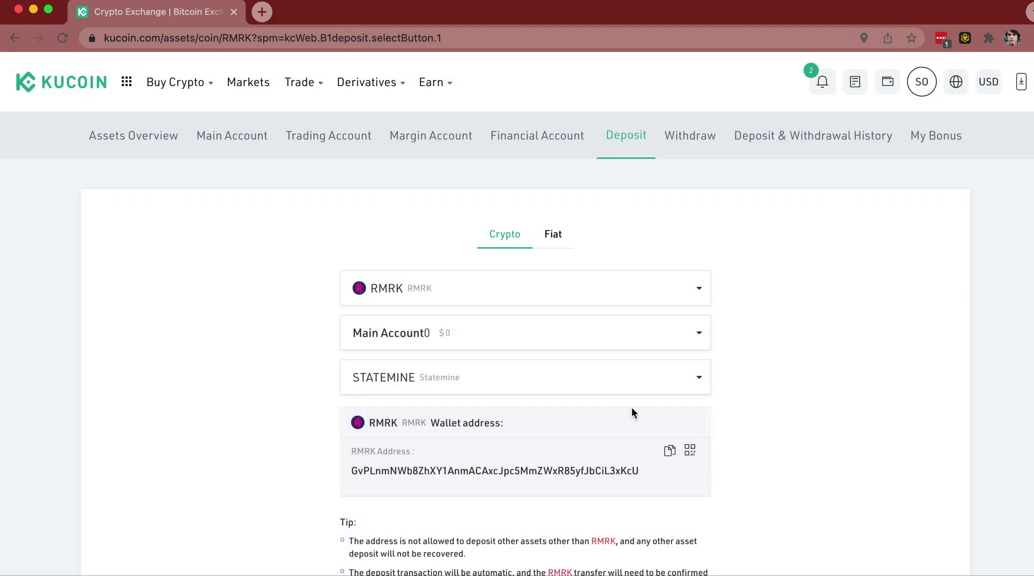
{"action": "left_click", "coordinate": [669, 453]}
{"action": "key", "text": "ctrl+Right"}
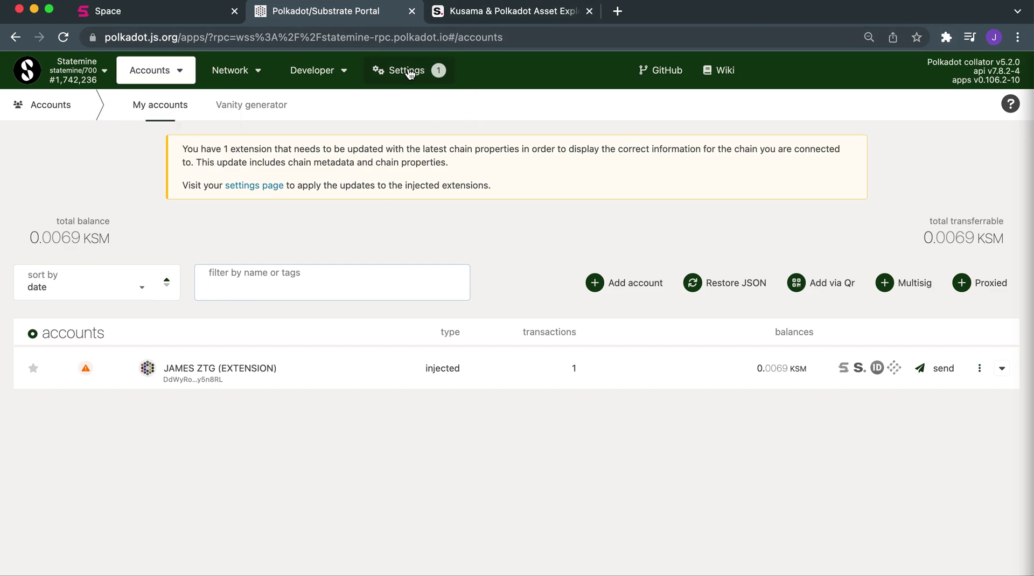
- Check the account's KSM and RMRK balances on Singular, then open Polkadot.js's network list
{"action": "left_click", "coordinate": [129, 13]}
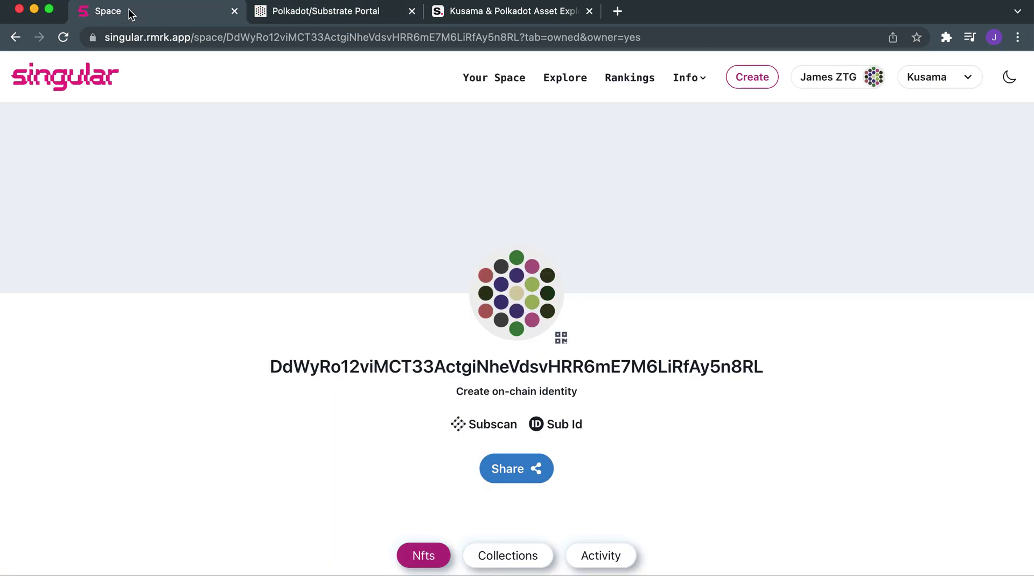
{"action": "left_click", "coordinate": [847, 88]}
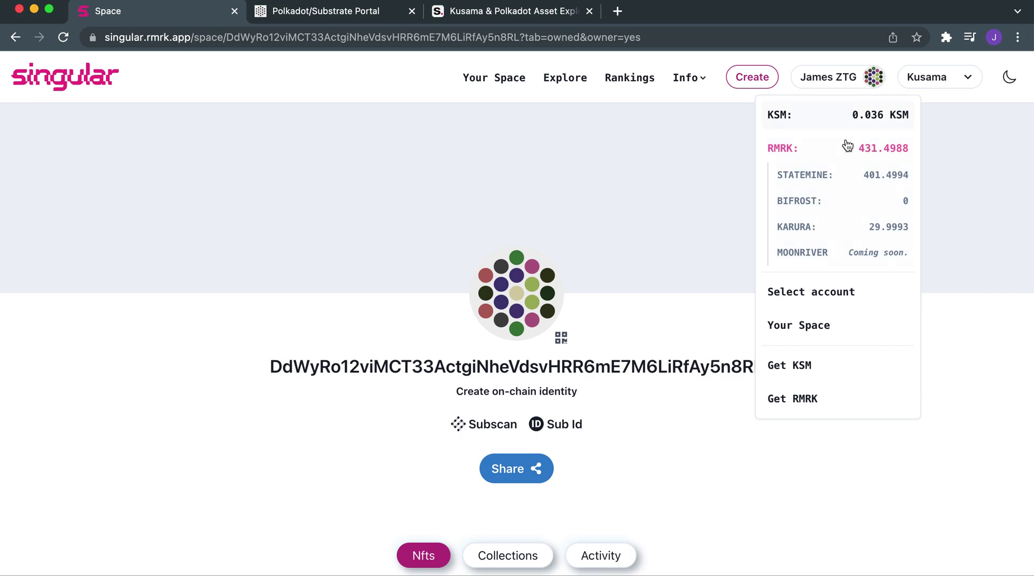
{"action": "left_click", "coordinate": [387, 65]}
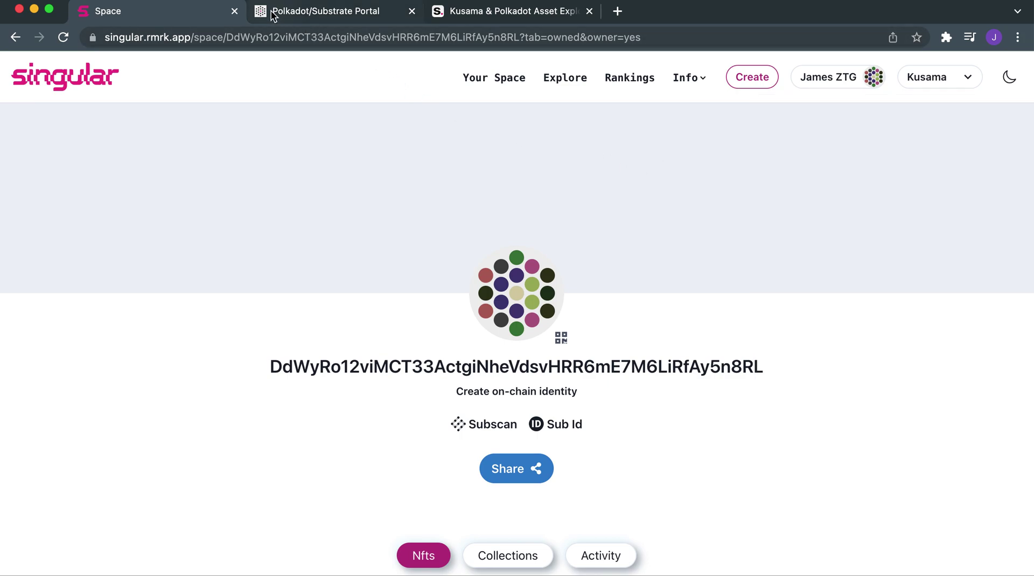
{"action": "left_click", "coordinate": [272, 13]}
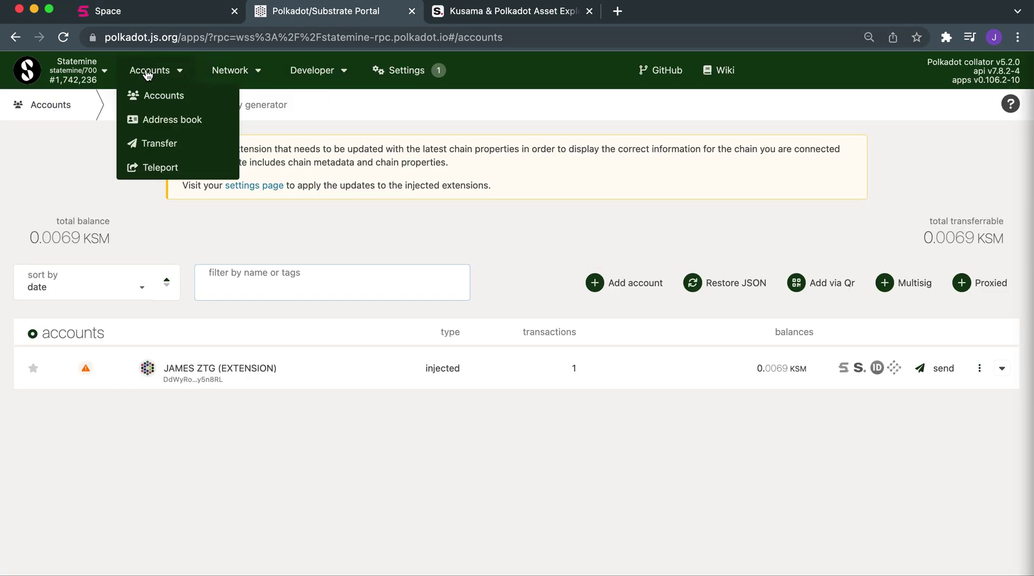
{"action": "left_click", "coordinate": [92, 64]}
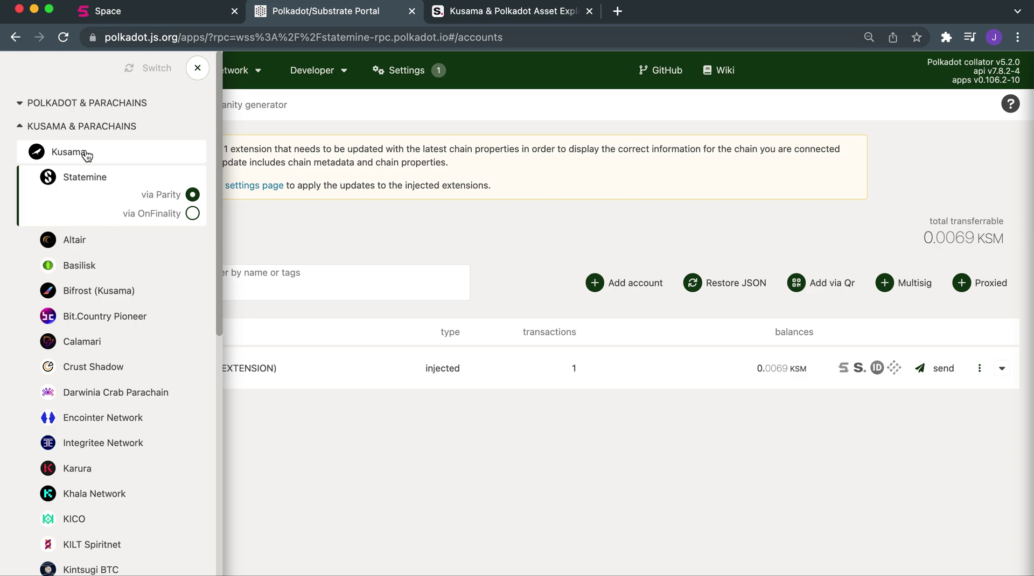
{"action": "left_click", "coordinate": [86, 155]}
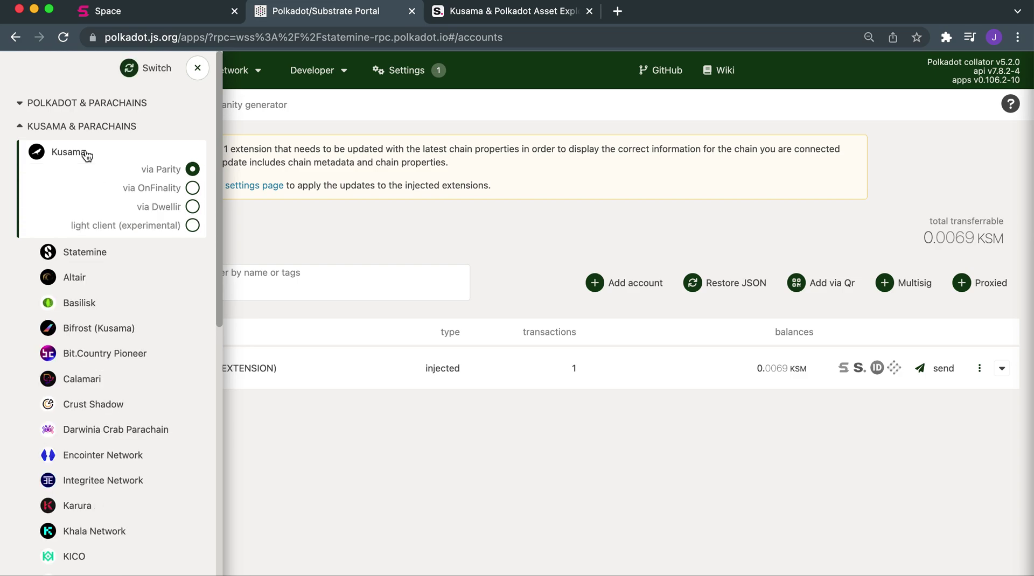
{"action": "left_click", "coordinate": [145, 67]}
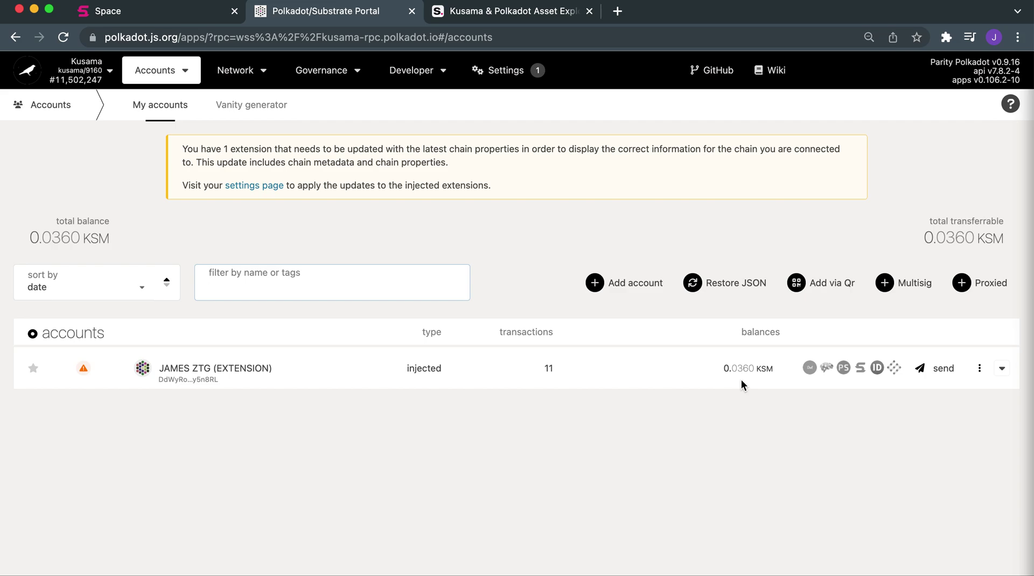
{"action": "left_click", "coordinate": [80, 73]}
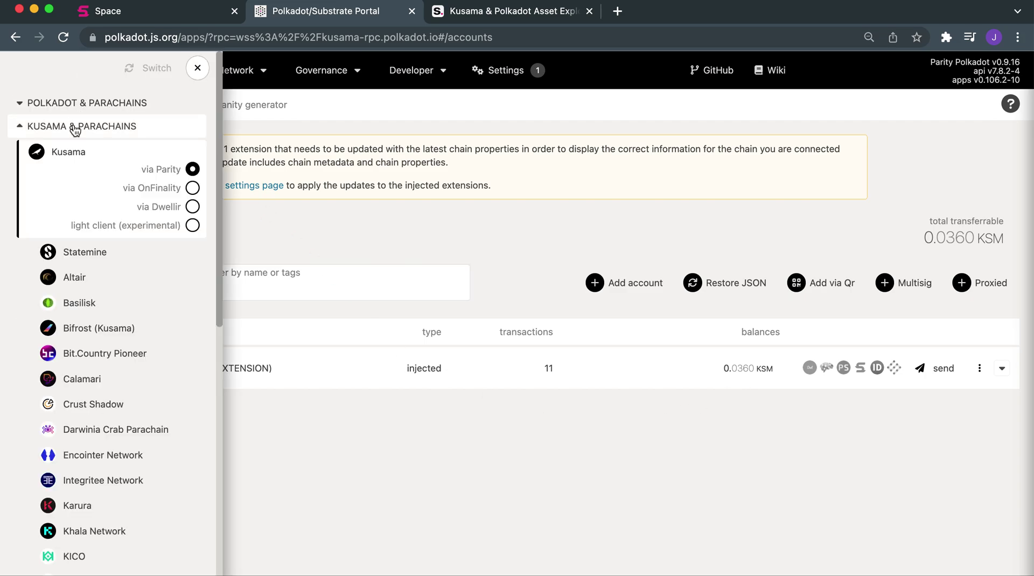
{"action": "left_click", "coordinate": [74, 251]}
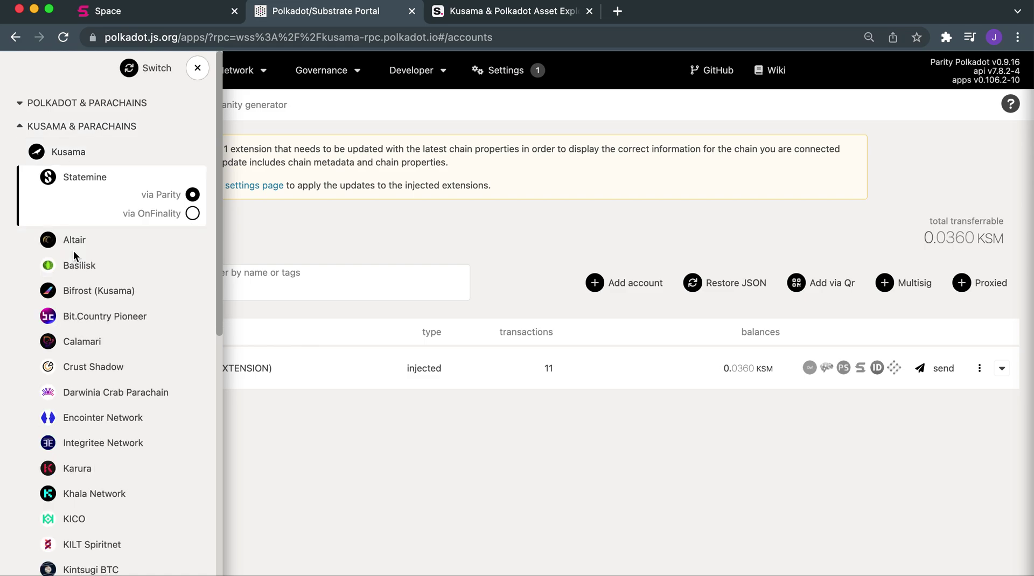
{"action": "left_click", "coordinate": [141, 74]}
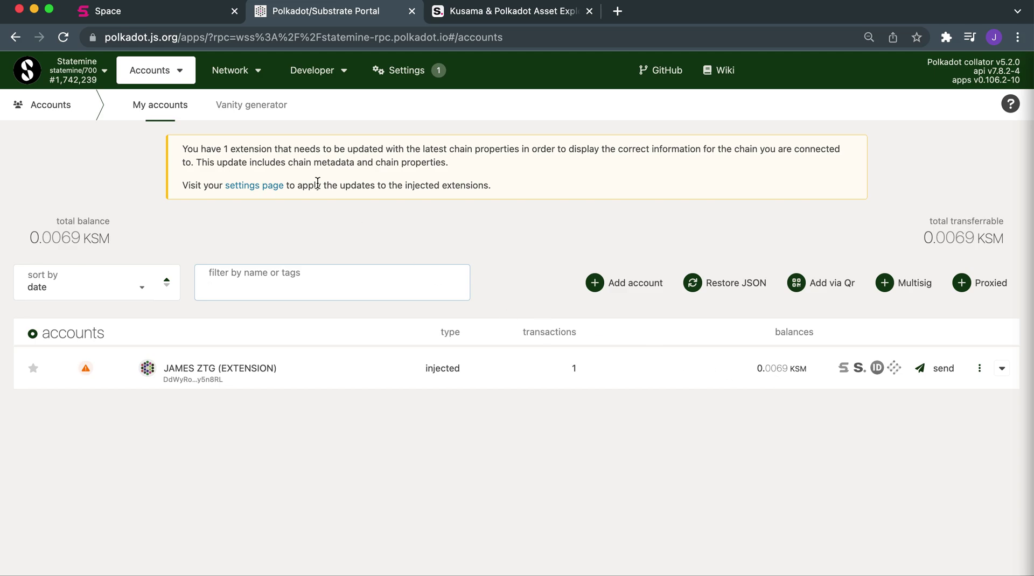
{"action": "left_click", "coordinate": [94, 75]}
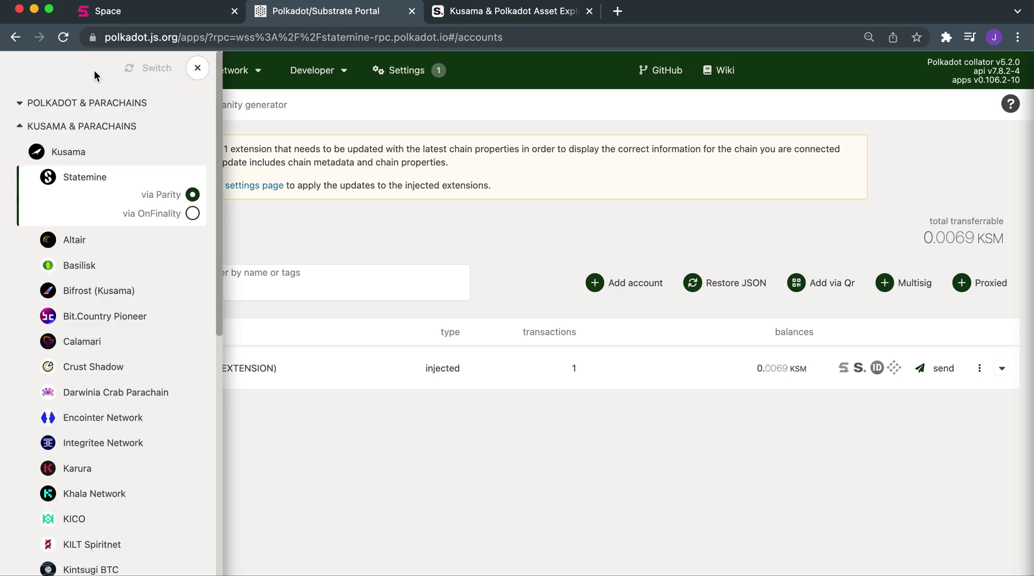
- Switch to Kusama via OnFinality and open the Teleport form targeting Statemine
{"action": "left_click", "coordinate": [58, 155]}
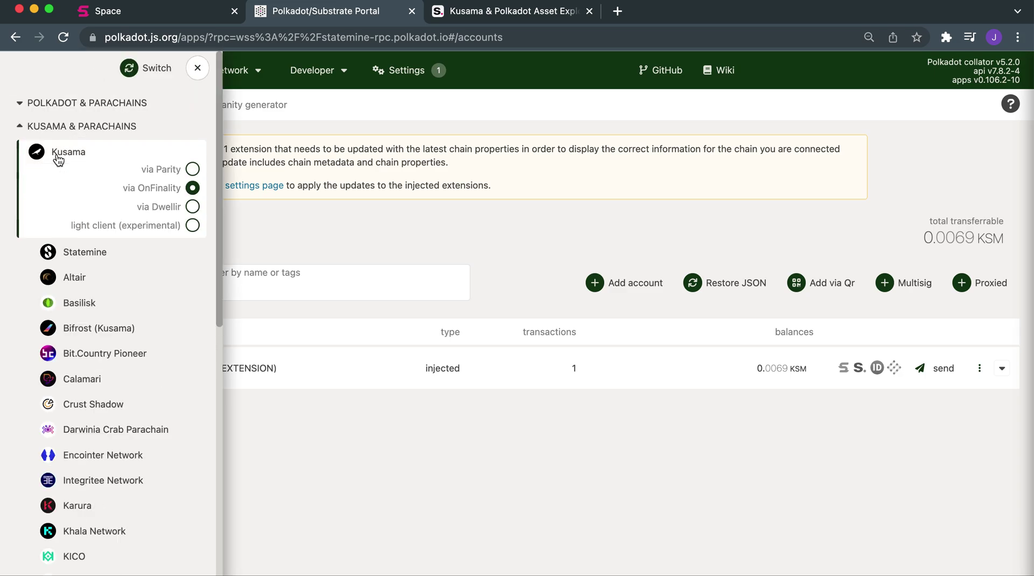
{"action": "left_click", "coordinate": [151, 68]}
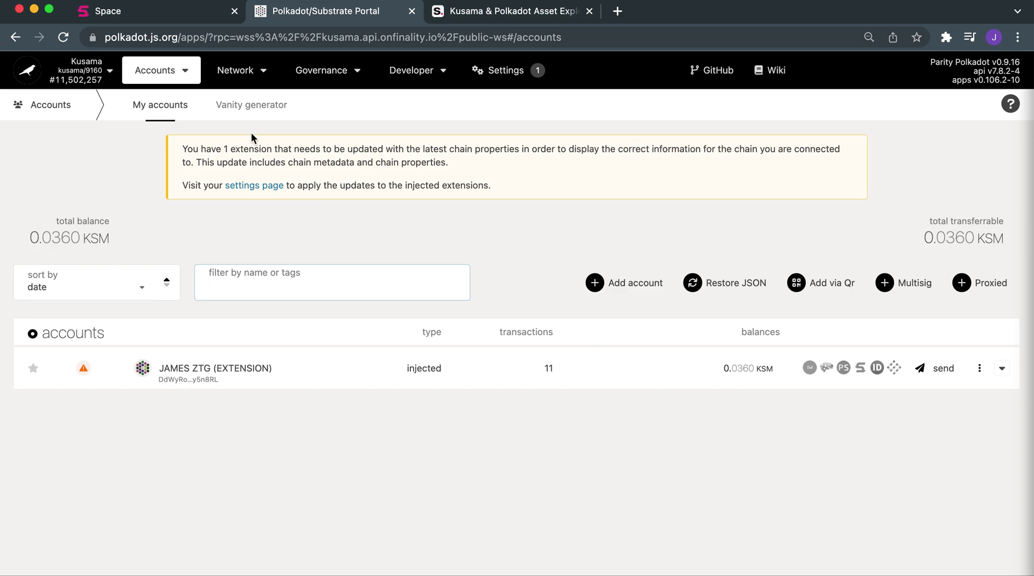
{"action": "mouse_move", "coordinate": [161, 73]}
{"action": "left_click", "coordinate": [171, 192]}
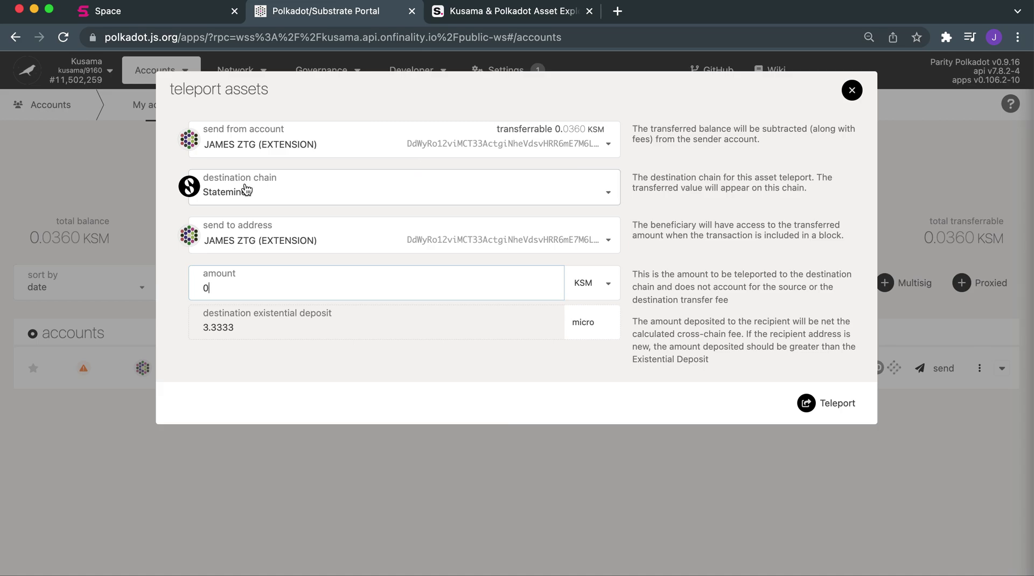
- Enter 0.02 KSM as the teleport amount, then submit and sign it in the extension
{"action": "type", "text": "."}
{"action": "key", "text": "BackSpace"}
{"action": "type", "text": "1"}
{"action": "key", "text": "BackSpace"}
{"action": "type", "text": "2"}
{"action": "left_click", "coordinate": [816, 403]}
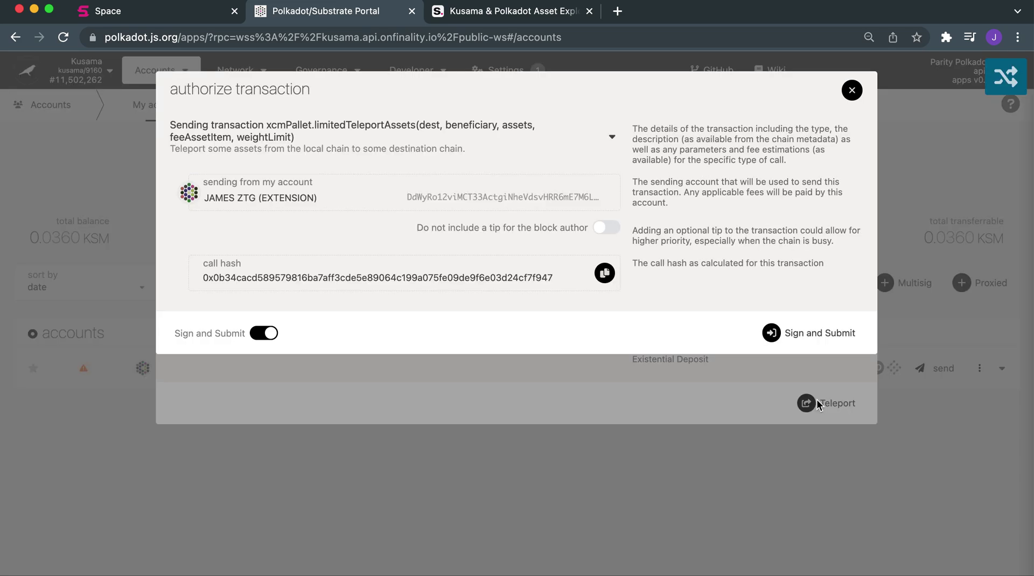
{"action": "left_click", "coordinate": [782, 346]}
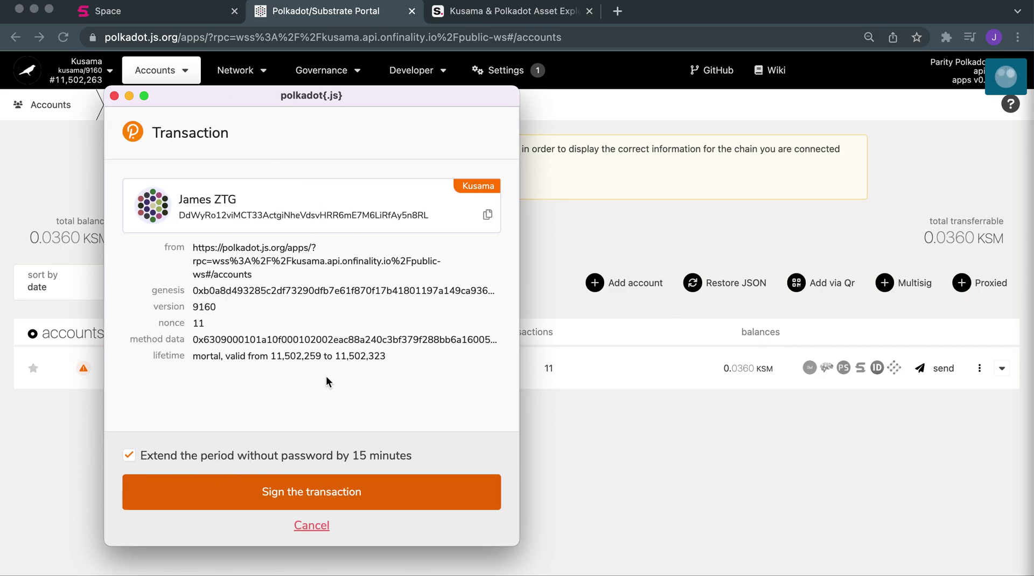
{"action": "left_click", "coordinate": [305, 503]}
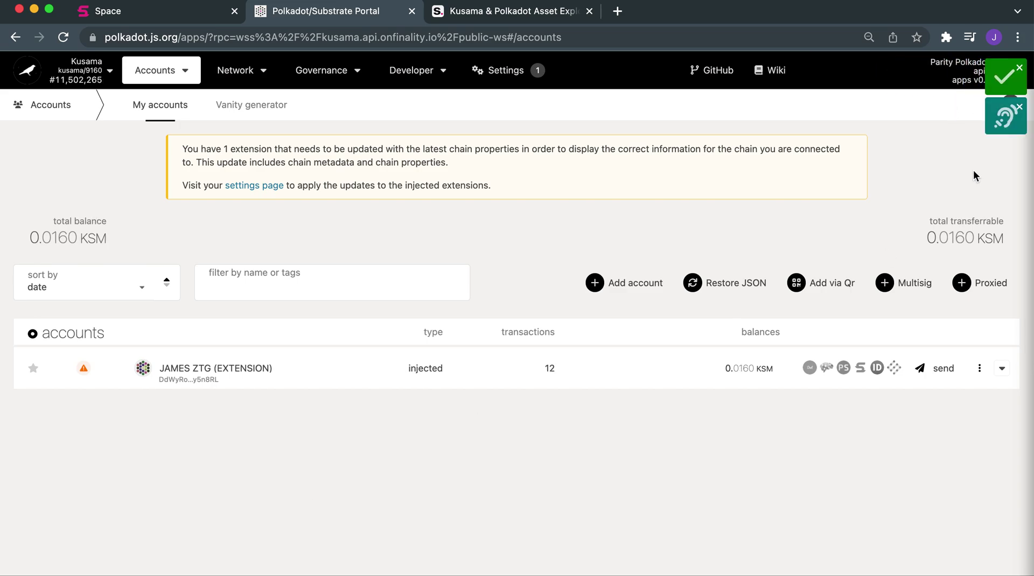
- Reconnect Polkadot.js to Statemine through the OnFinality provider
{"action": "left_click", "coordinate": [76, 70]}
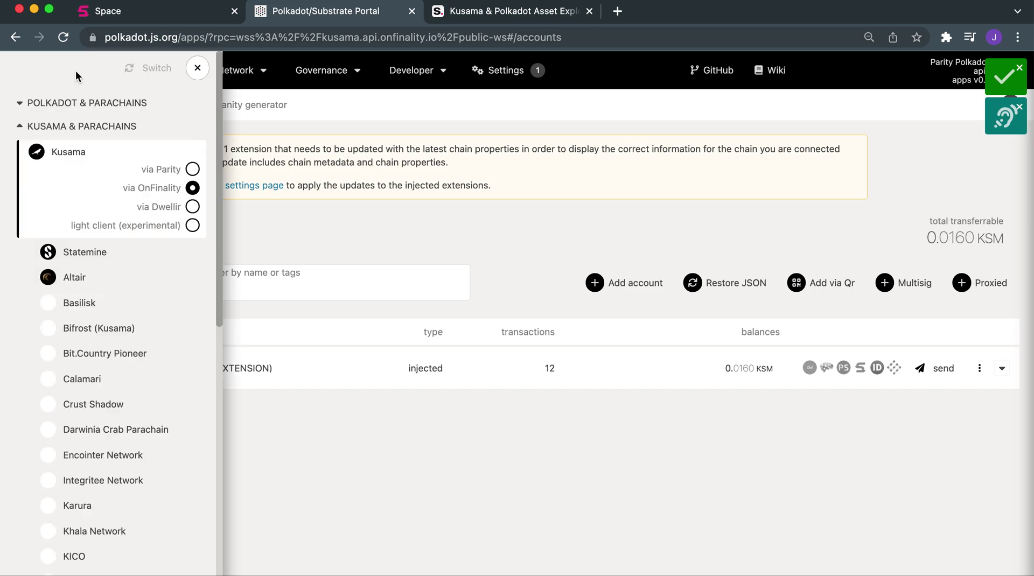
{"action": "left_click", "coordinate": [81, 253]}
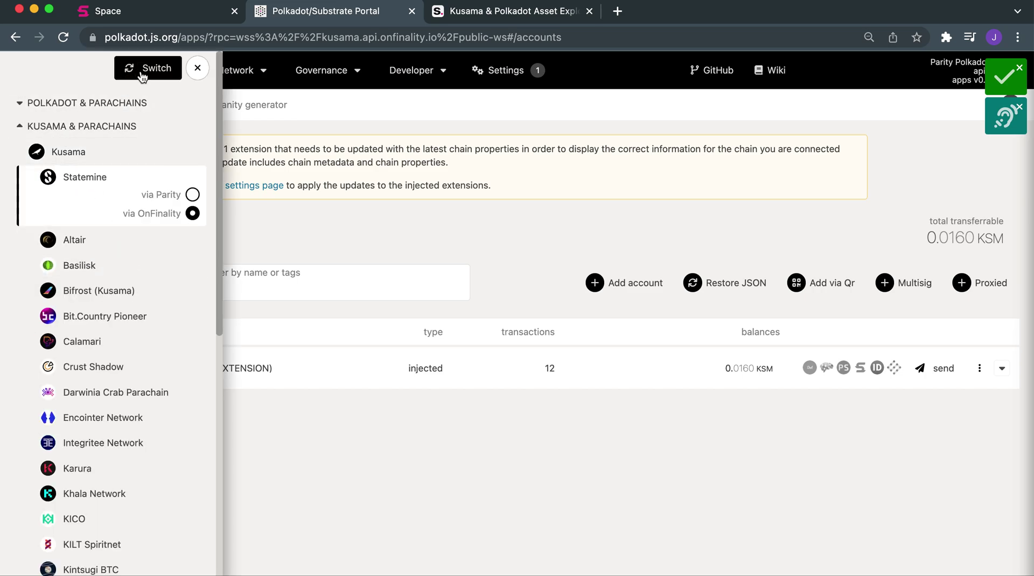
{"action": "left_click", "coordinate": [141, 72]}
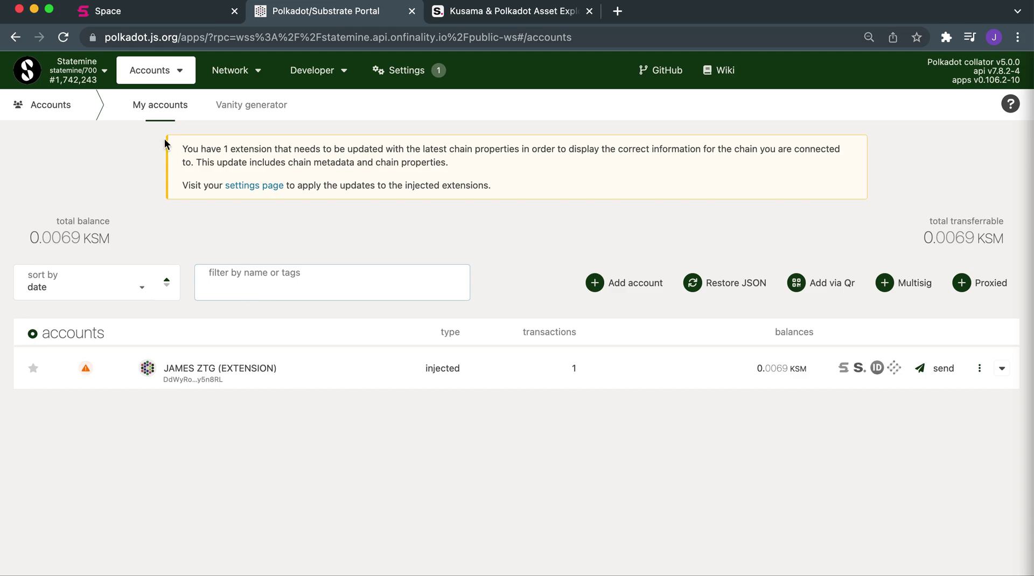
{"action": "mouse_move", "coordinate": [235, 70]}
{"action": "mouse_move", "coordinate": [171, 68]}
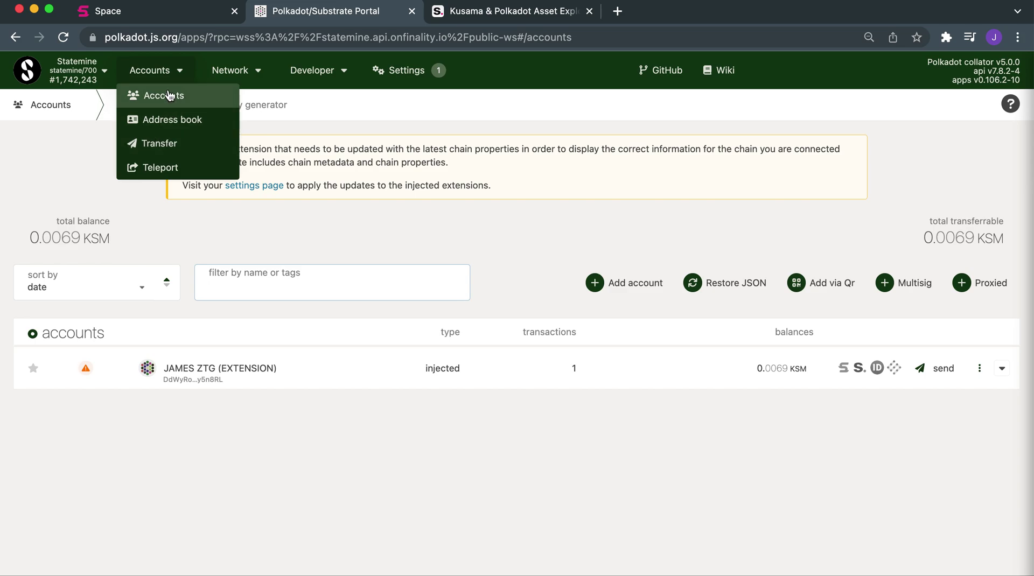
- Open and close the Transfer form, then reload the page so the balance shows 0.0229 KSM
{"action": "left_click", "coordinate": [169, 143]}
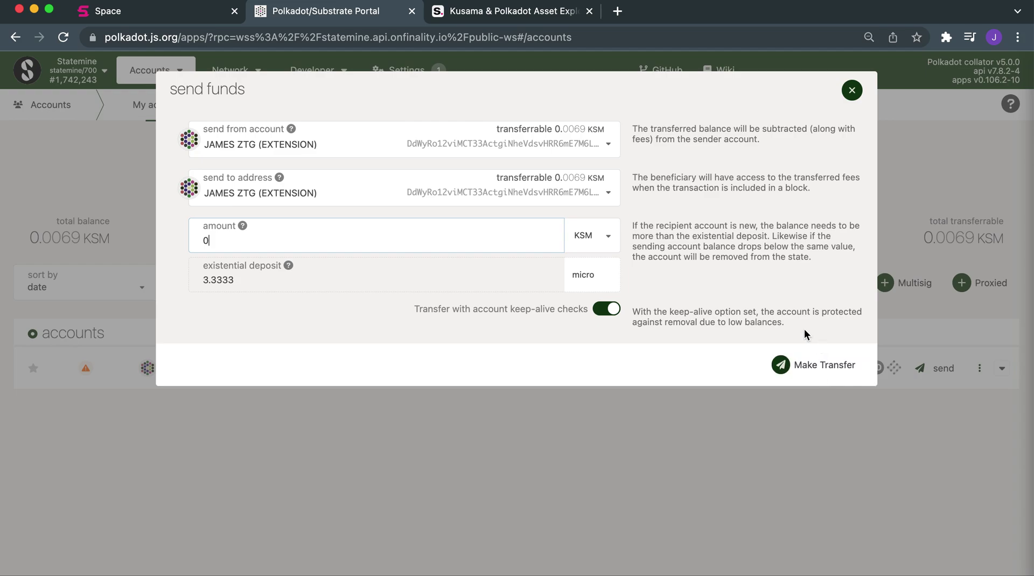
{"action": "left_click", "coordinate": [853, 90]}
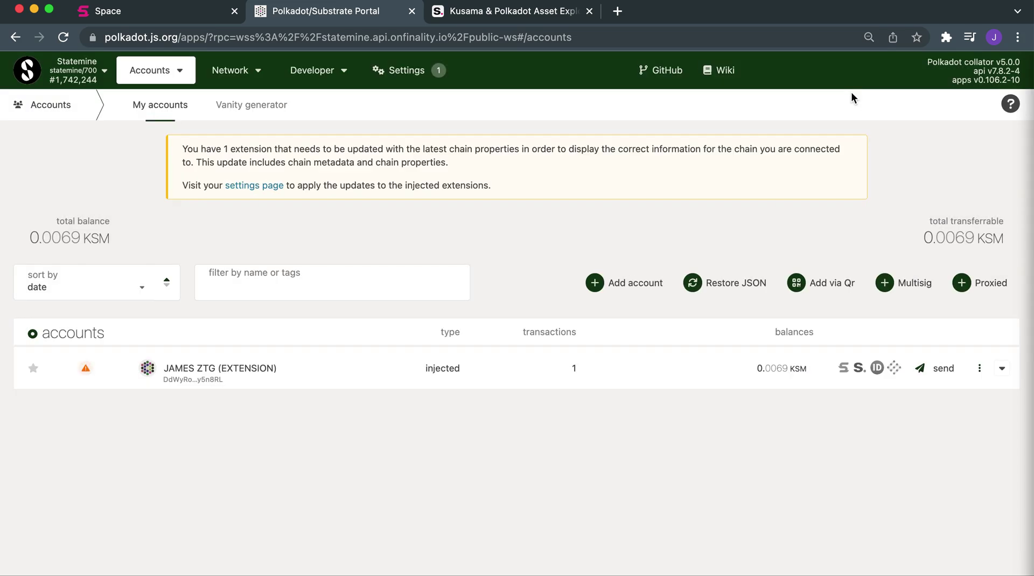
{"action": "mouse_move", "coordinate": [85, 371]}
{"action": "left_click", "coordinate": [64, 39]}
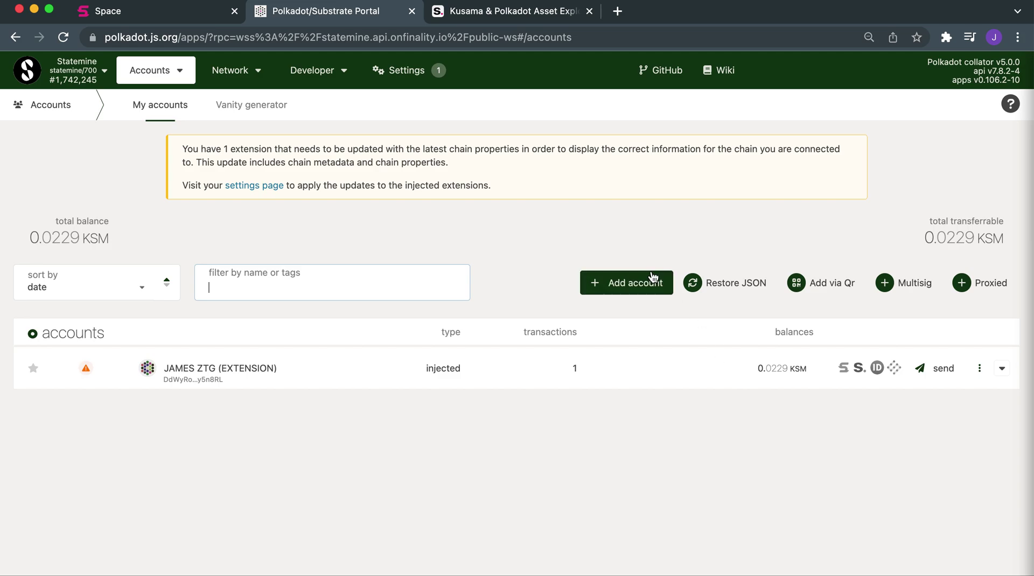
- Copy the RMRK deposit address from the KuCoin Deposit page
{"action": "key", "text": "ctrl+Right"}
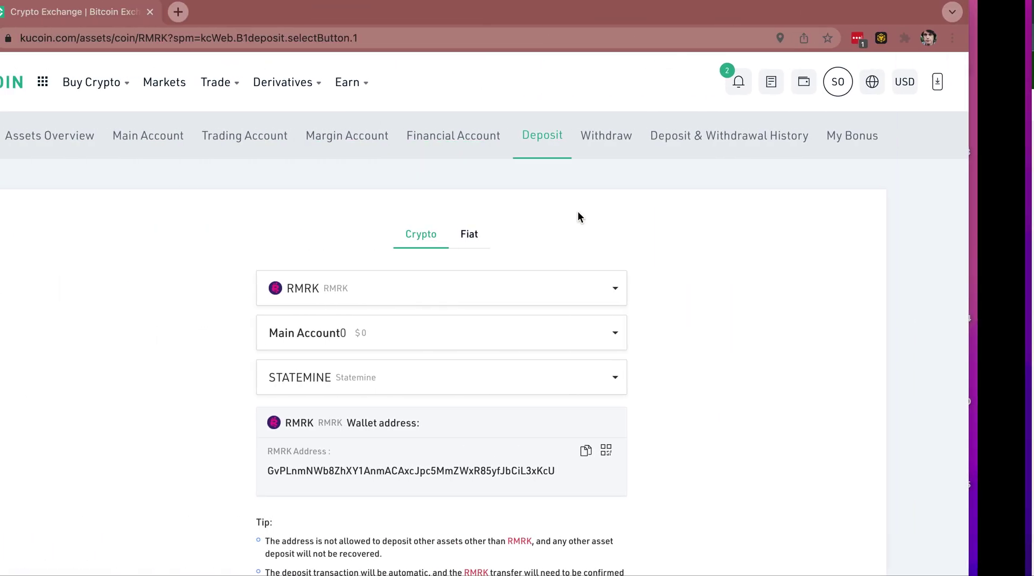
{"action": "scroll", "coordinate": [490, 316], "scroll_direction": "down", "scroll_amount": 1}
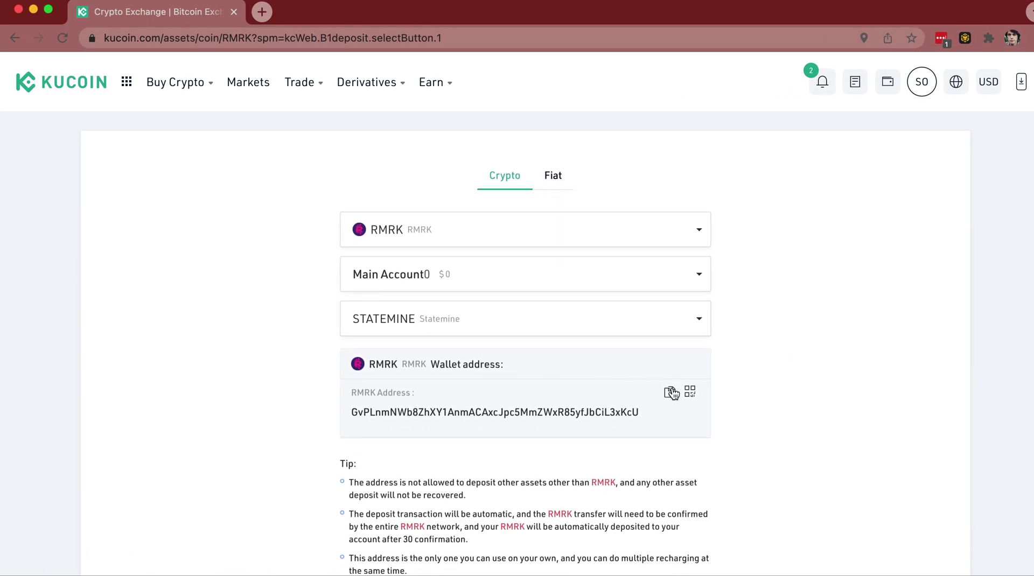
{"action": "left_click", "coordinate": [670, 392]}
{"action": "key", "text": "ctrl+Right"}
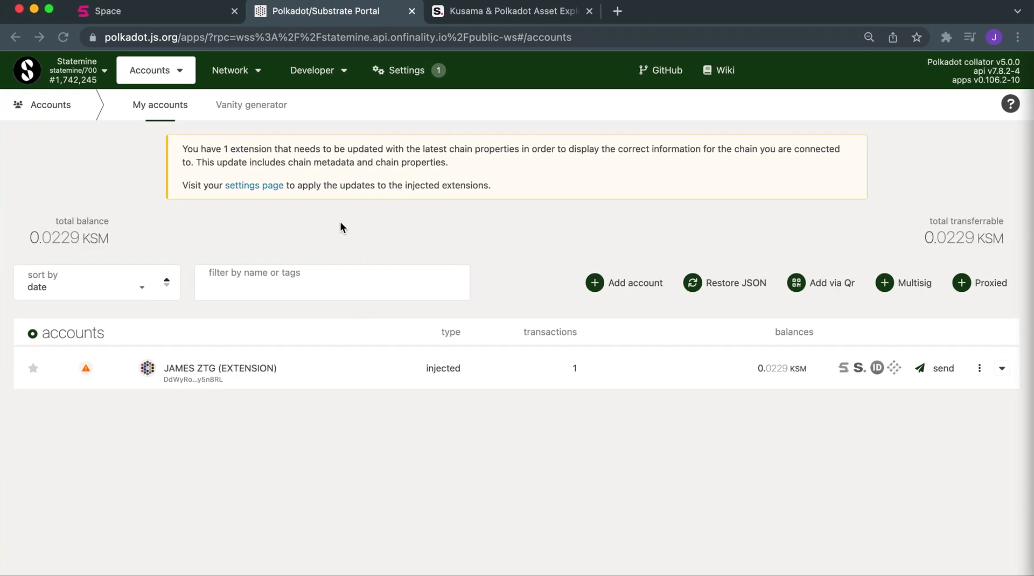
- Fill the Statemine send form with the pasted deposit address and an amount of 0.01 KSM
{"action": "left_click", "coordinate": [927, 369]}
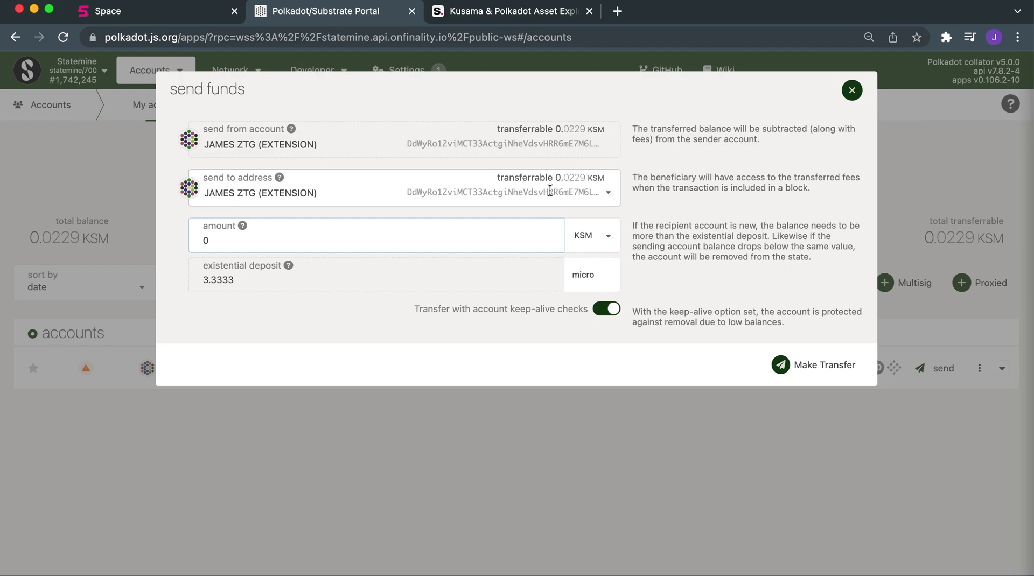
{"action": "left_click", "coordinate": [607, 197]}
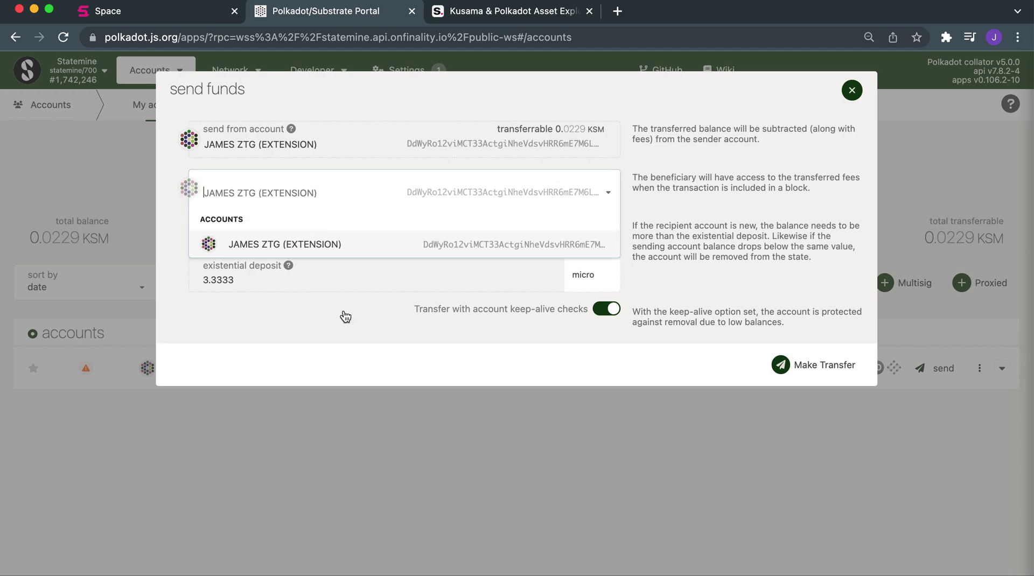
{"action": "key", "text": "super+v"}
{"action": "left_click", "coordinate": [294, 215]}
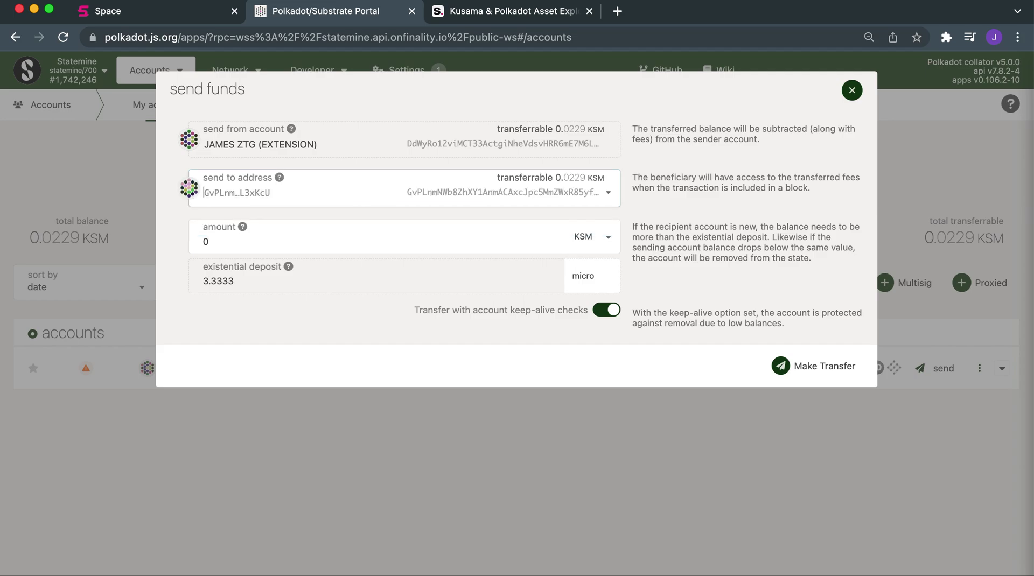
{"action": "left_click", "coordinate": [348, 239]}
{"action": "type", "text": ".01"}
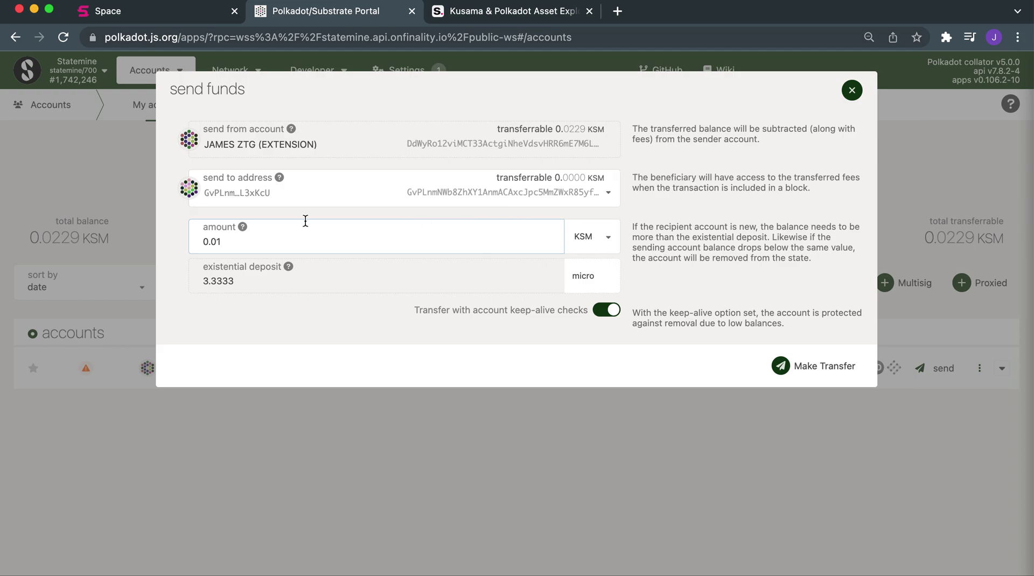
- Compare the recipient address against the KuCoin deposit address twice
{"action": "key", "text": "ctrl+Left"}
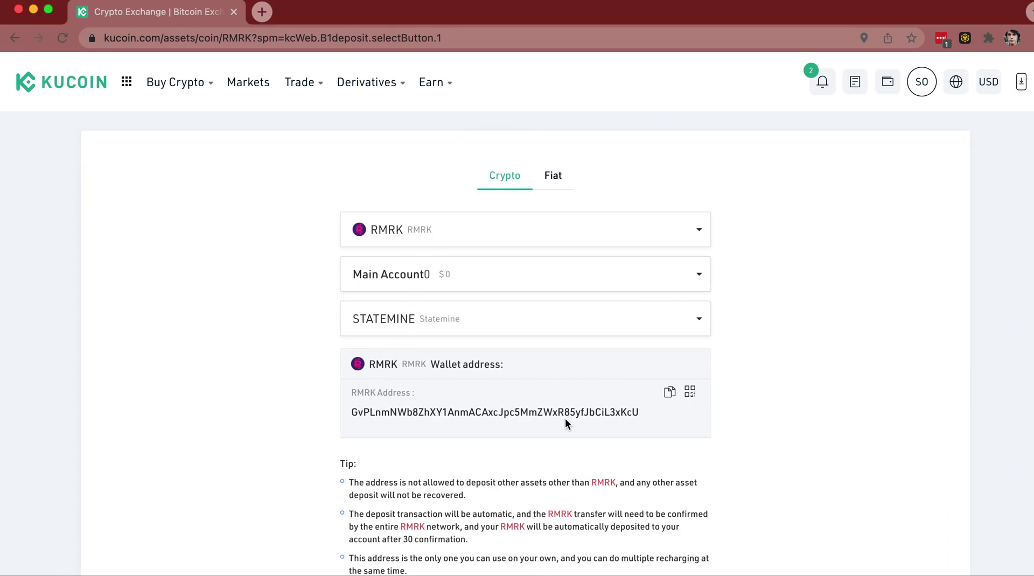
{"action": "key", "text": "ctrl+Right"}
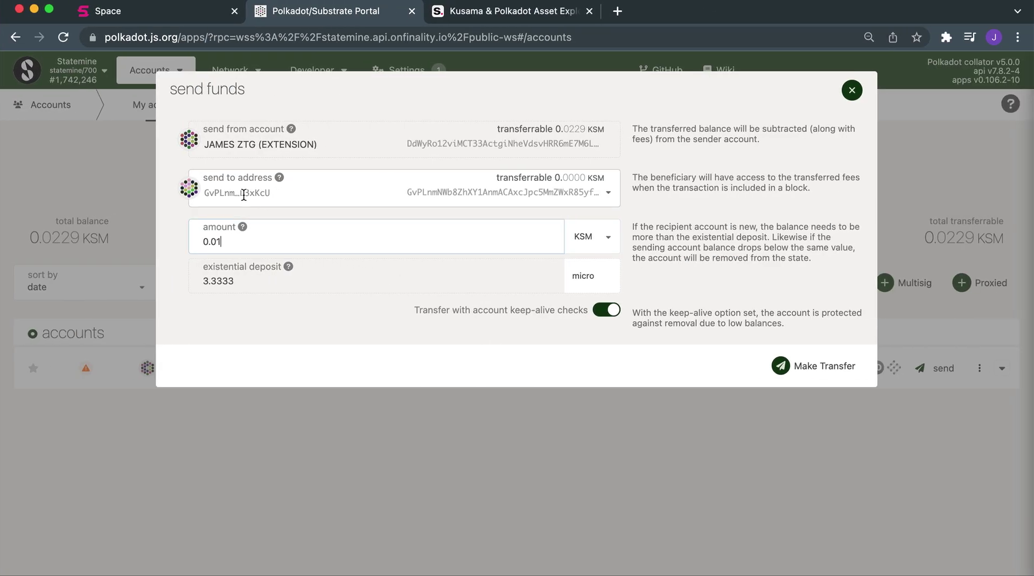
{"action": "key", "text": "ctrl+Left"}
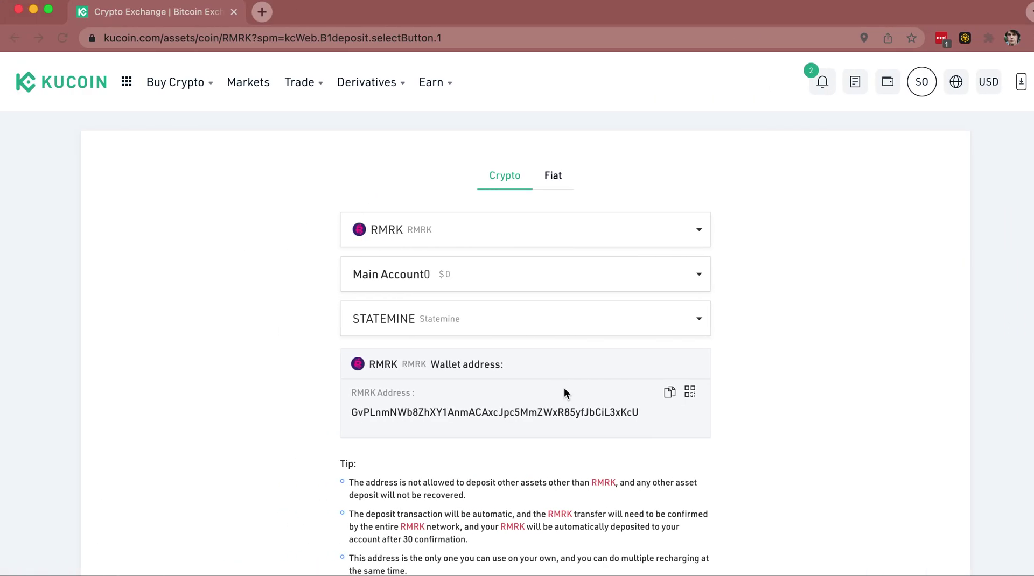
{"action": "key", "text": "ctrl+Right"}
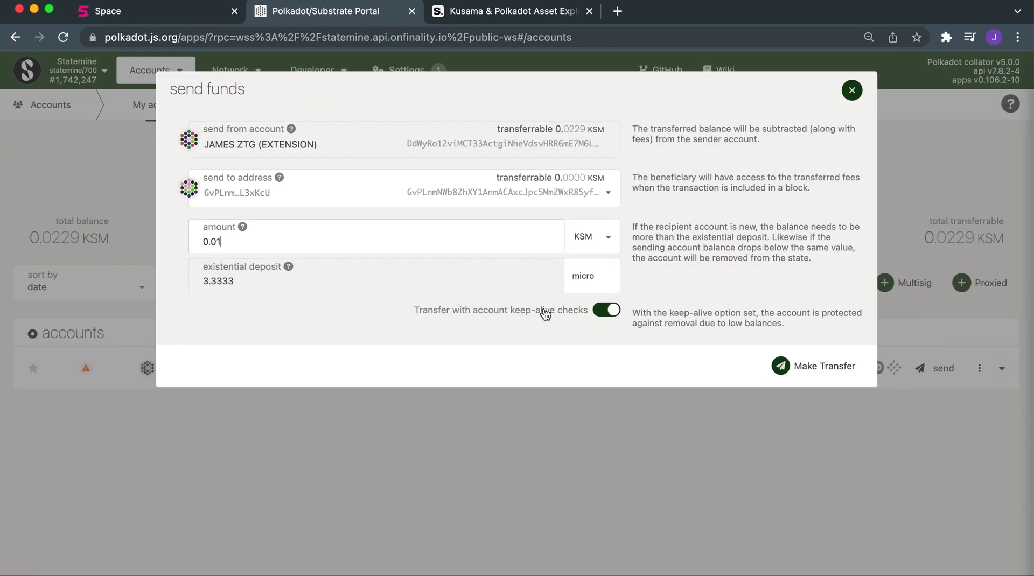
- Make the 0.01 KSM transfer and sign it in the polkadot{.js} extension
{"action": "left_click", "coordinate": [809, 363]}
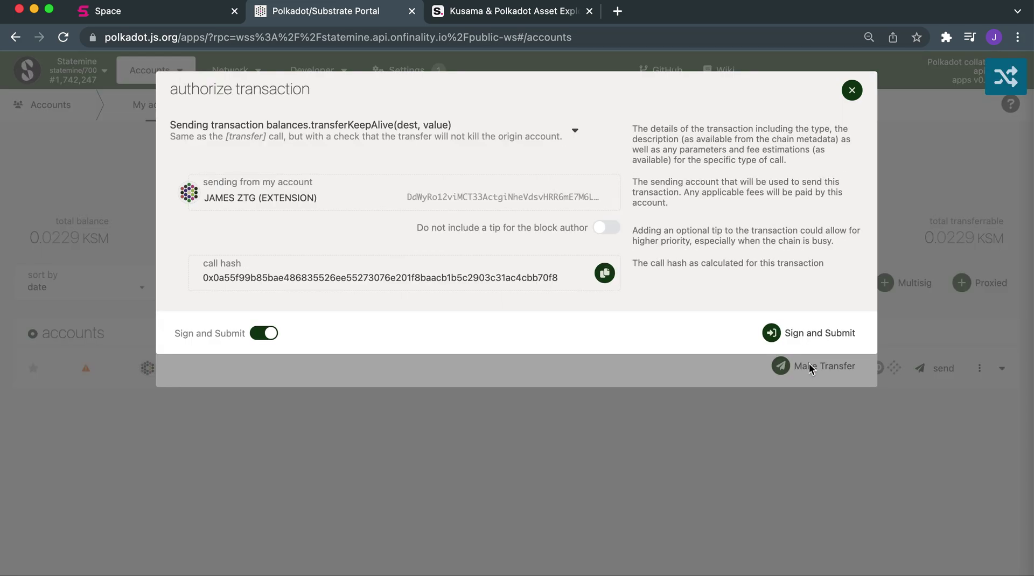
{"action": "left_click", "coordinate": [812, 333]}
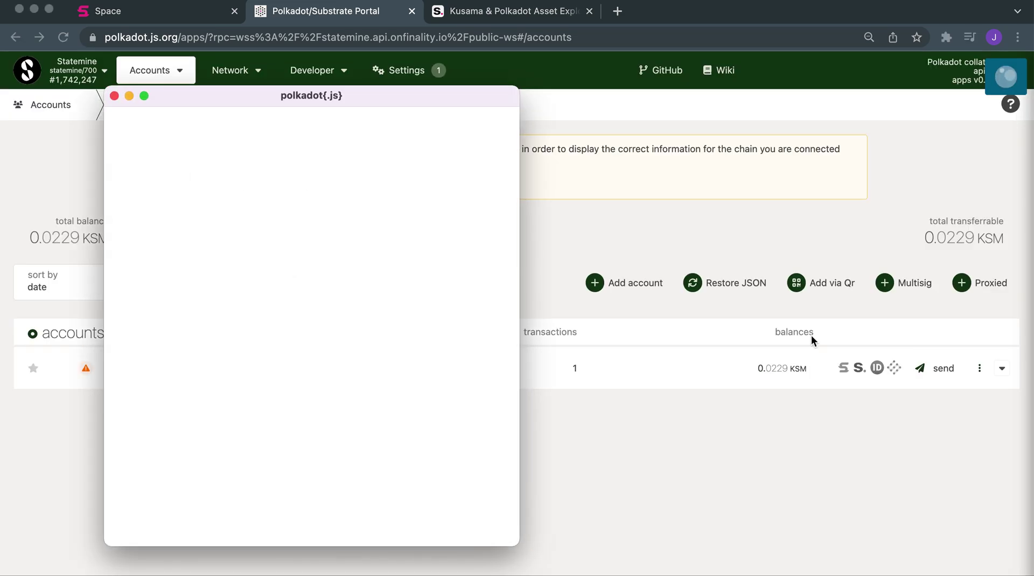
{"action": "left_click", "coordinate": [341, 493]}
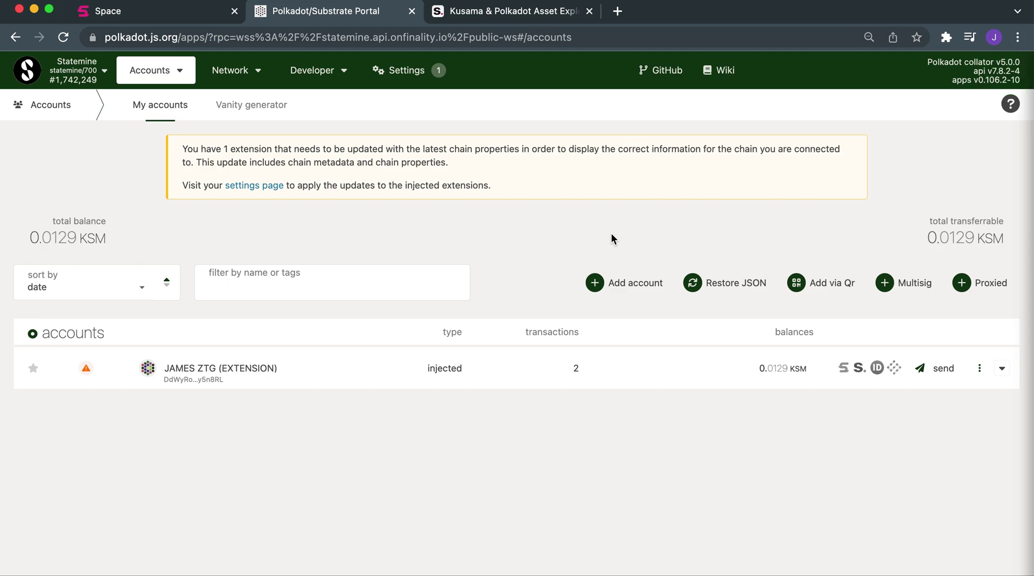
- Copy the RMRK deposit address again from KuCoin
{"action": "key", "text": "ctrl+Left"}
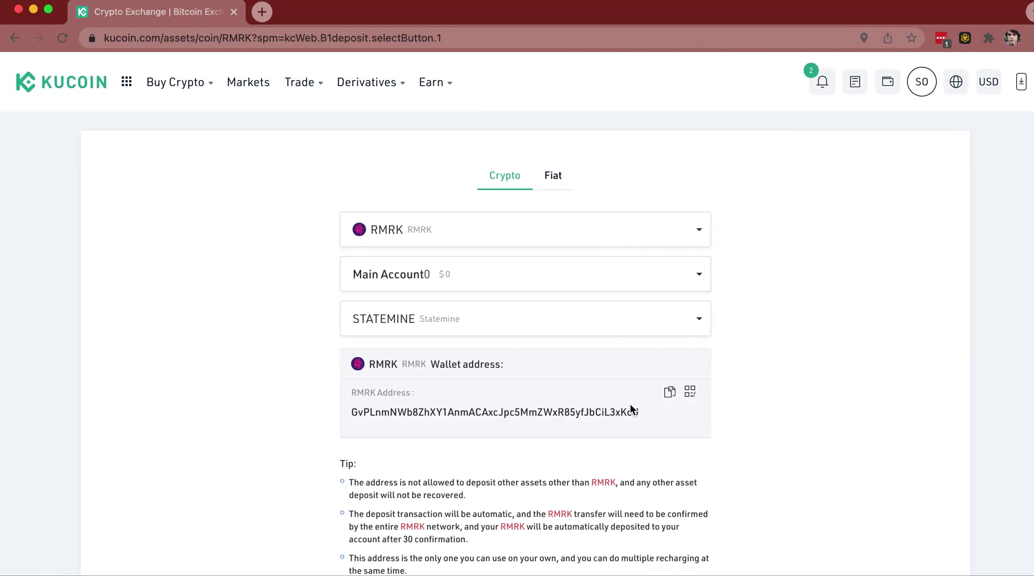
{"action": "left_click", "coordinate": [670, 395]}
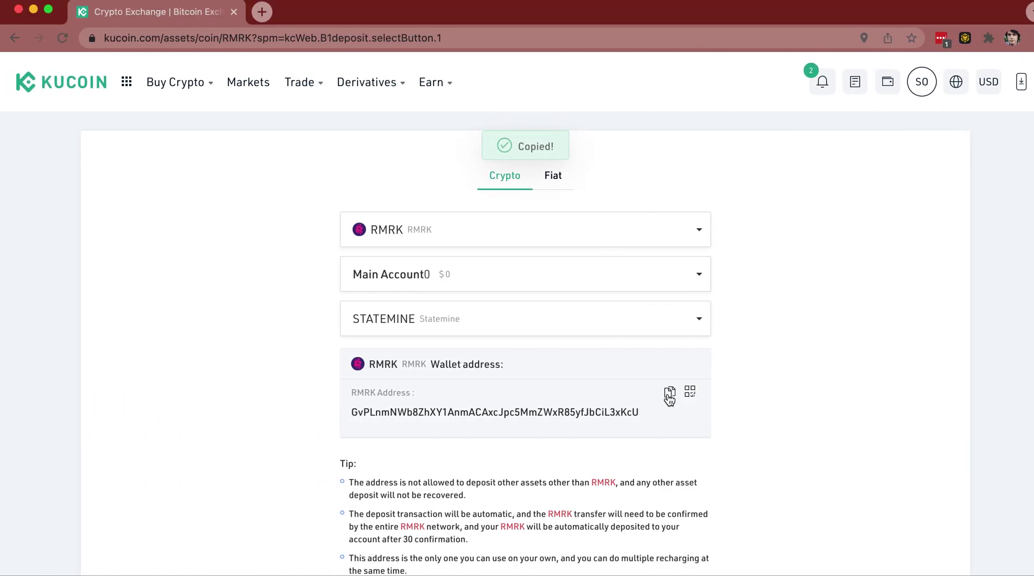
{"action": "key", "text": "ctrl+Right"}
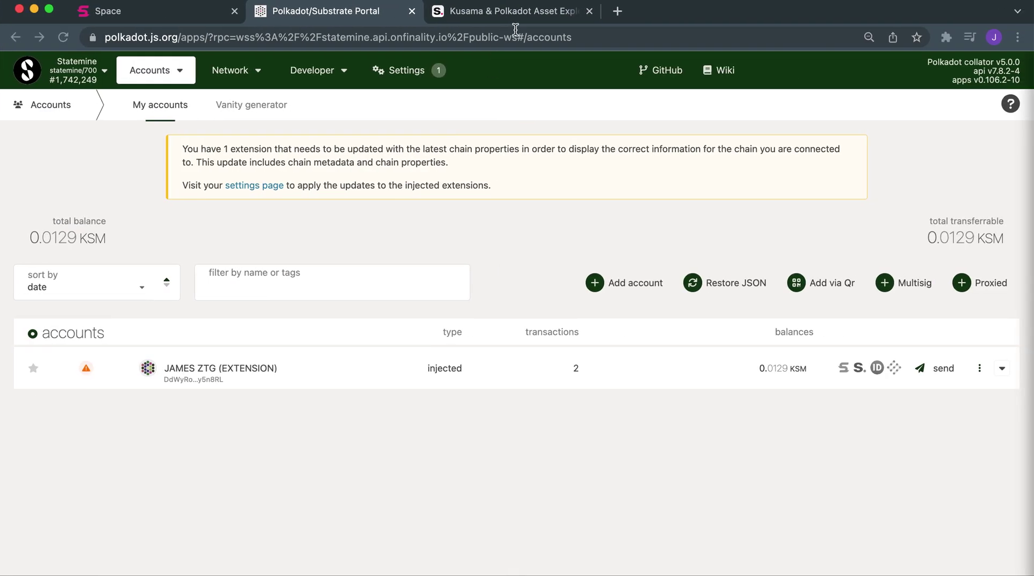
- Look up the deposit address on Statescan, then return to the Polkadot.js portal tab
{"action": "left_click", "coordinate": [523, 18]}
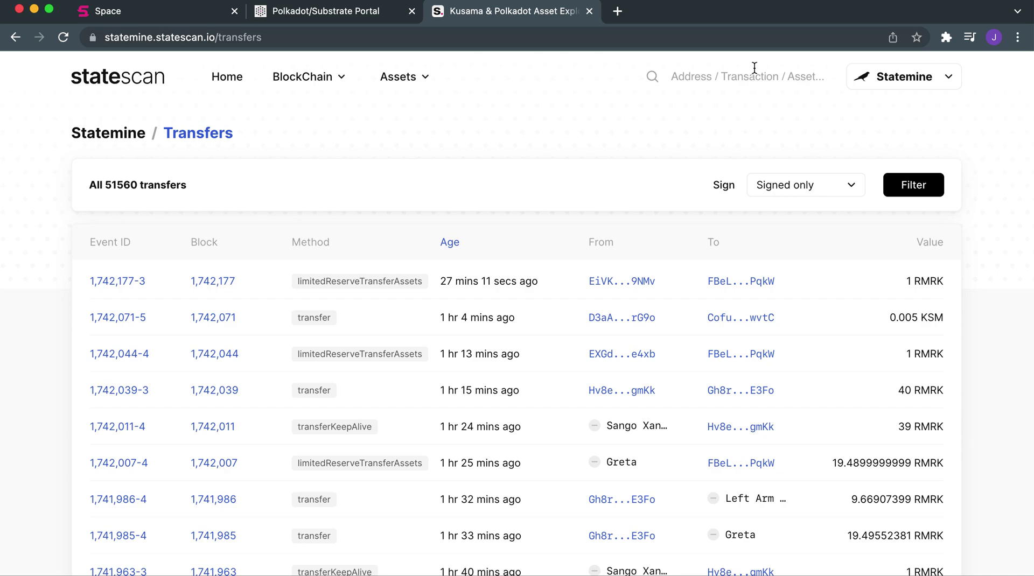
{"action": "left_click", "coordinate": [720, 77]}
{"action": "key", "text": "super+v"}
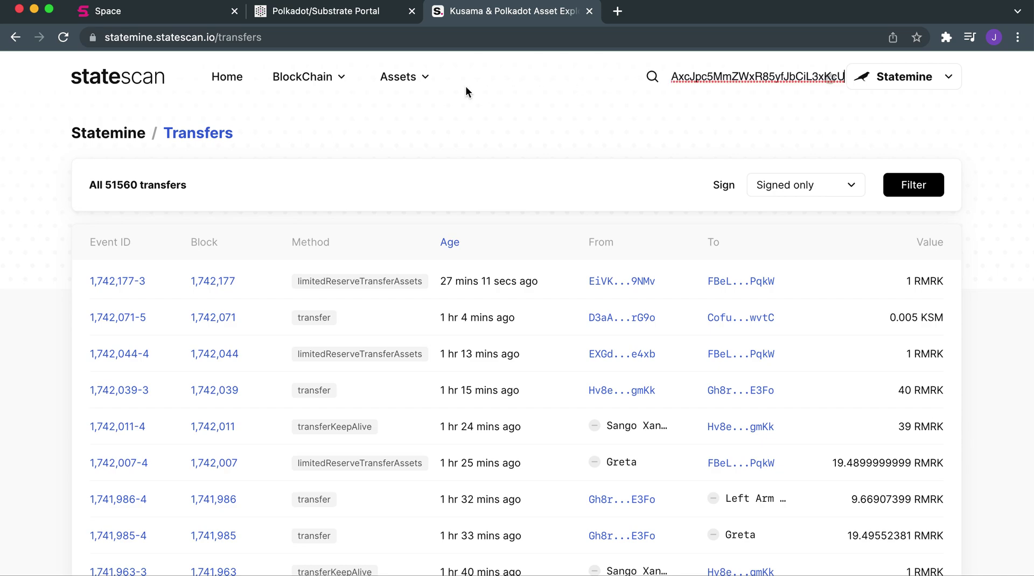
{"action": "key", "text": "Return"}
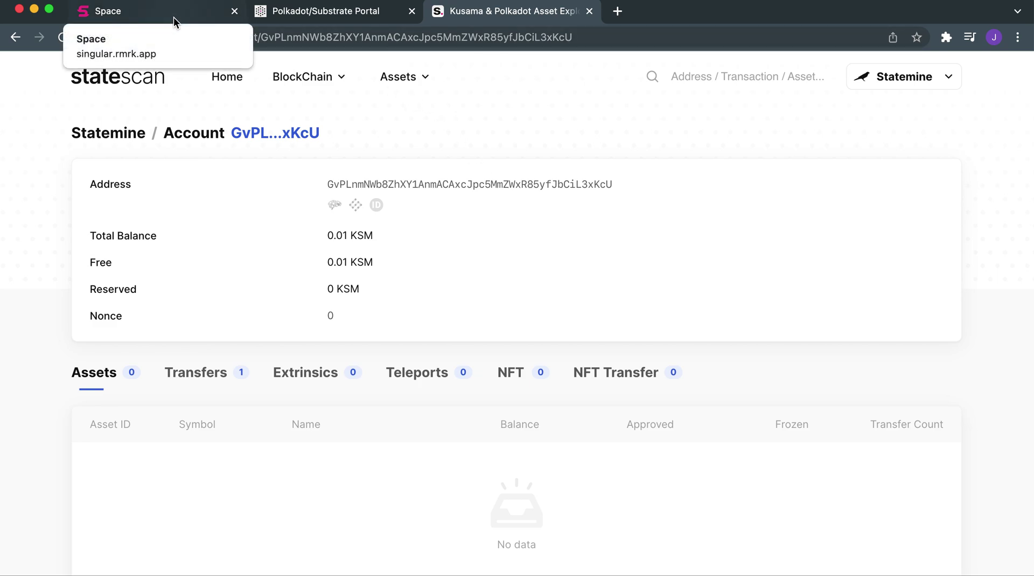
{"action": "left_click", "coordinate": [293, 17]}
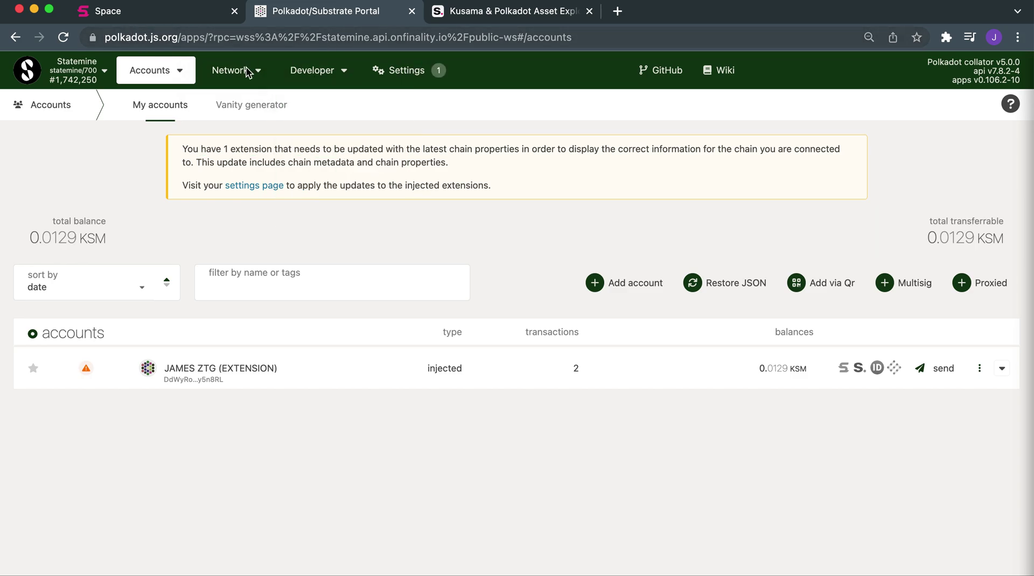
- Open Network > Assets on Statemine and switch to the Balances tab
{"action": "mouse_move", "coordinate": [164, 72]}
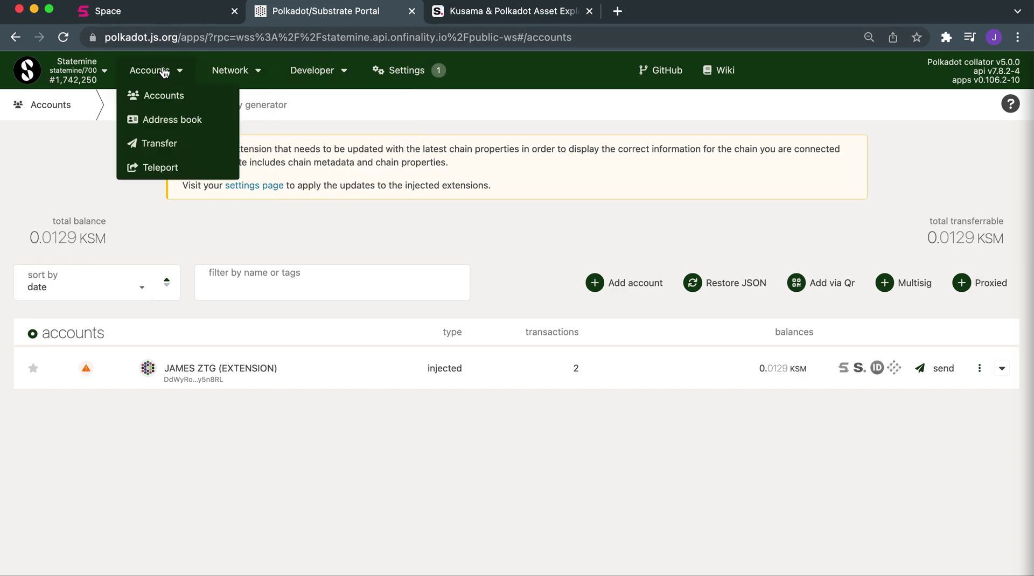
{"action": "mouse_move", "coordinate": [256, 75]}
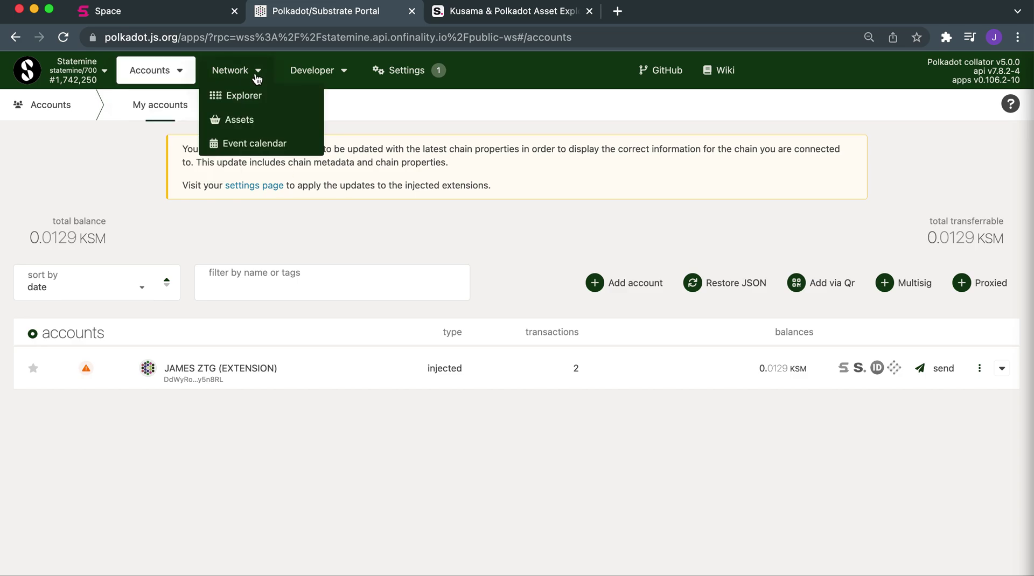
{"action": "left_click", "coordinate": [243, 133]}
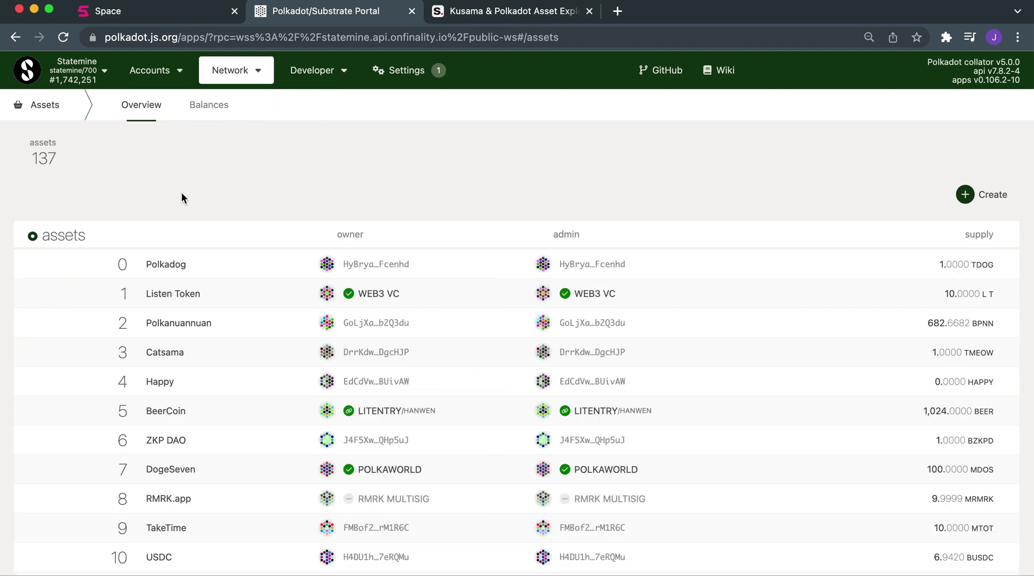
{"action": "left_click", "coordinate": [208, 108]}
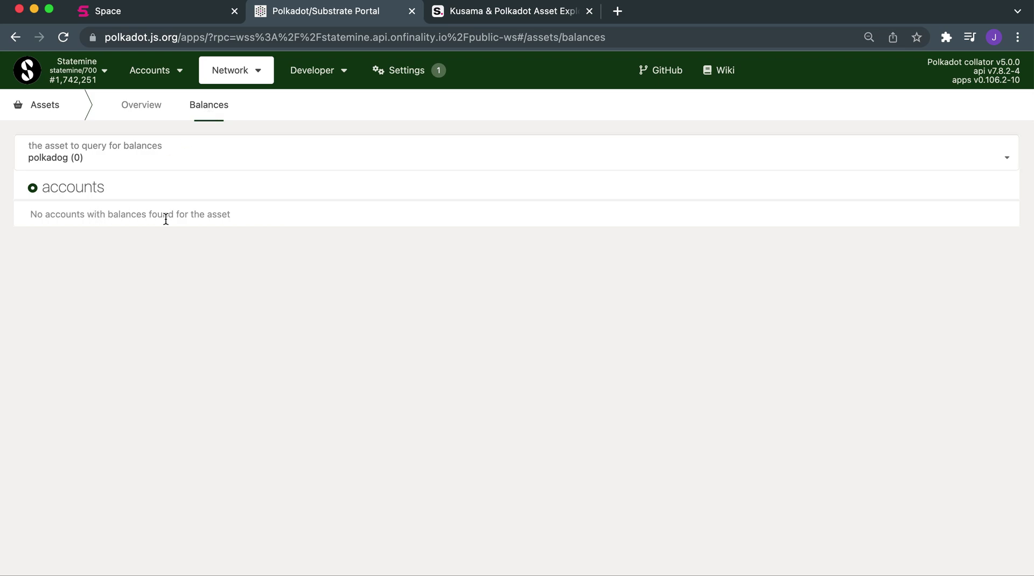
{"action": "left_click", "coordinate": [143, 107]}
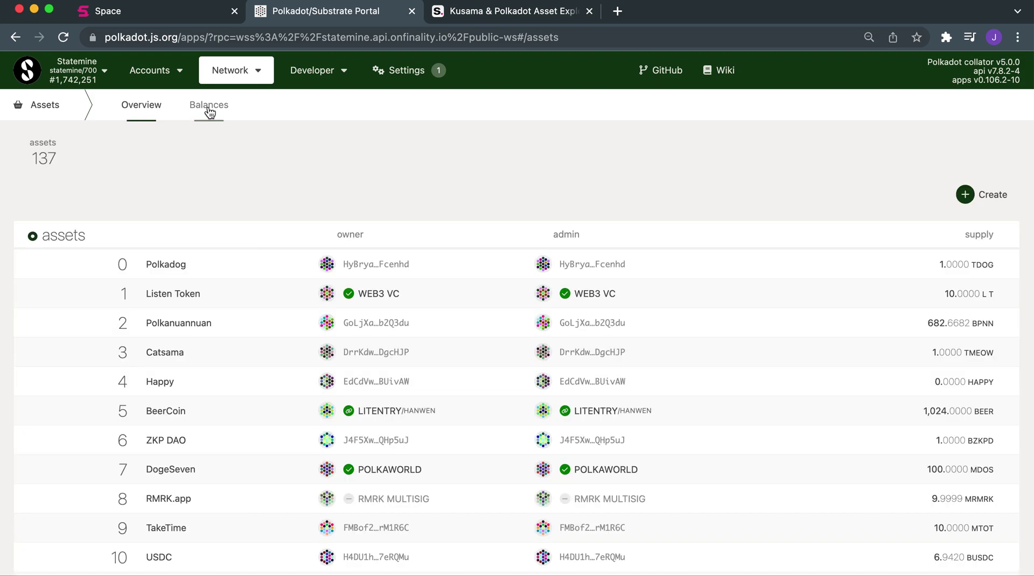
{"action": "left_click", "coordinate": [208, 106]}
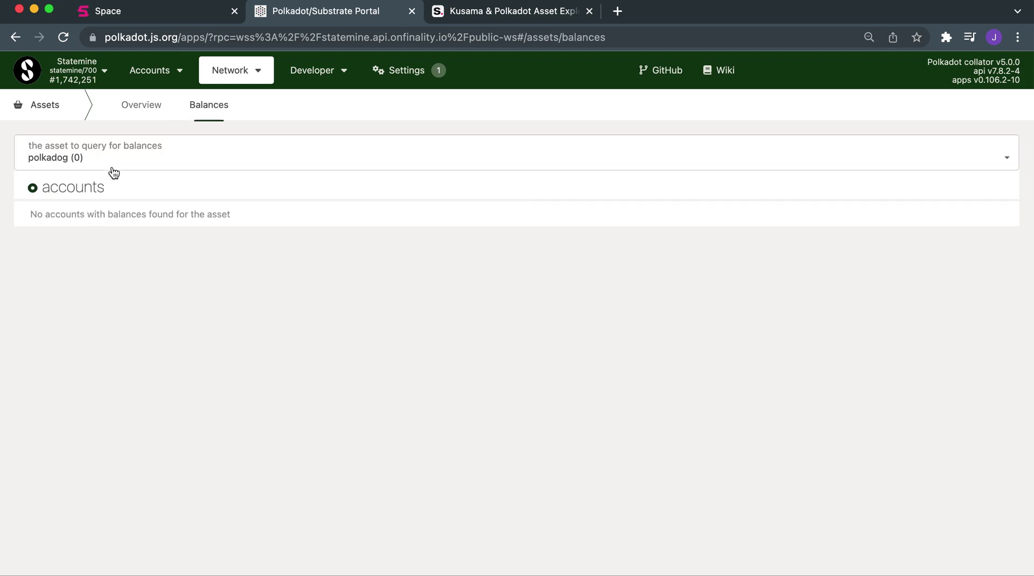
- Select the rmrk.app (8) asset to show the account's 401.4994 RMRK balance
{"action": "left_click", "coordinate": [59, 165]}
{"action": "scroll", "coordinate": [142, 233], "scroll_direction": "down", "scroll_amount": 3}
{"action": "left_click", "coordinate": [240, 124]}
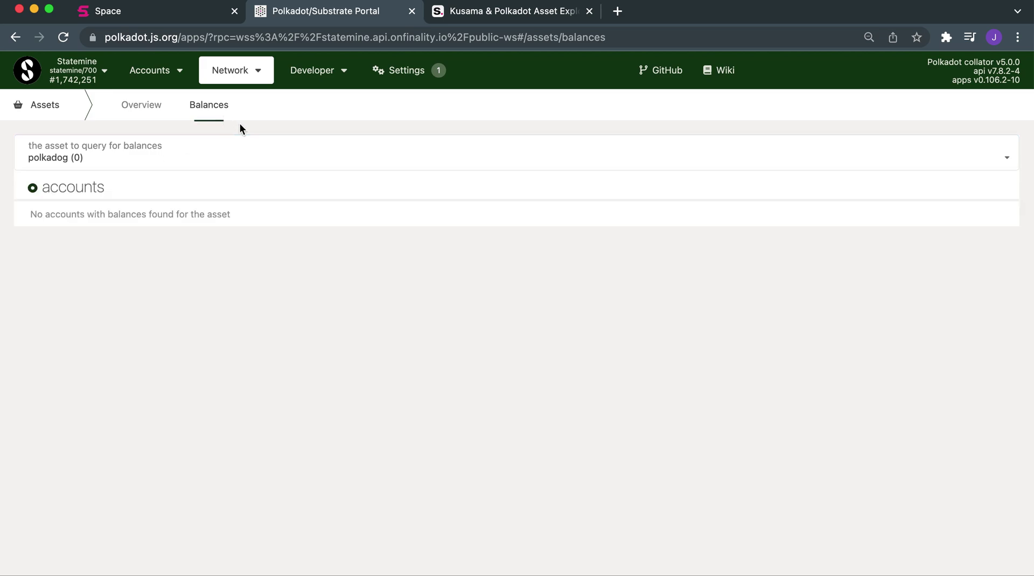
{"action": "left_click", "coordinate": [43, 164]}
{"action": "scroll", "coordinate": [85, 219], "scroll_direction": "down", "scroll_amount": 4}
{"action": "left_click", "coordinate": [55, 260]}
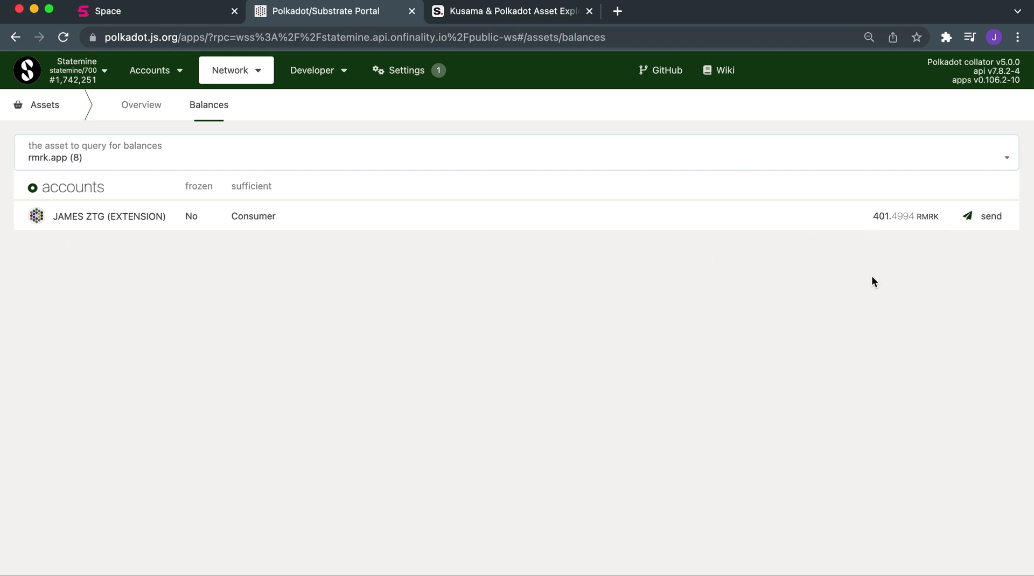
- Start an RMRK transfer from the account to the pasted KuCoin deposit address
{"action": "left_click", "coordinate": [992, 212]}
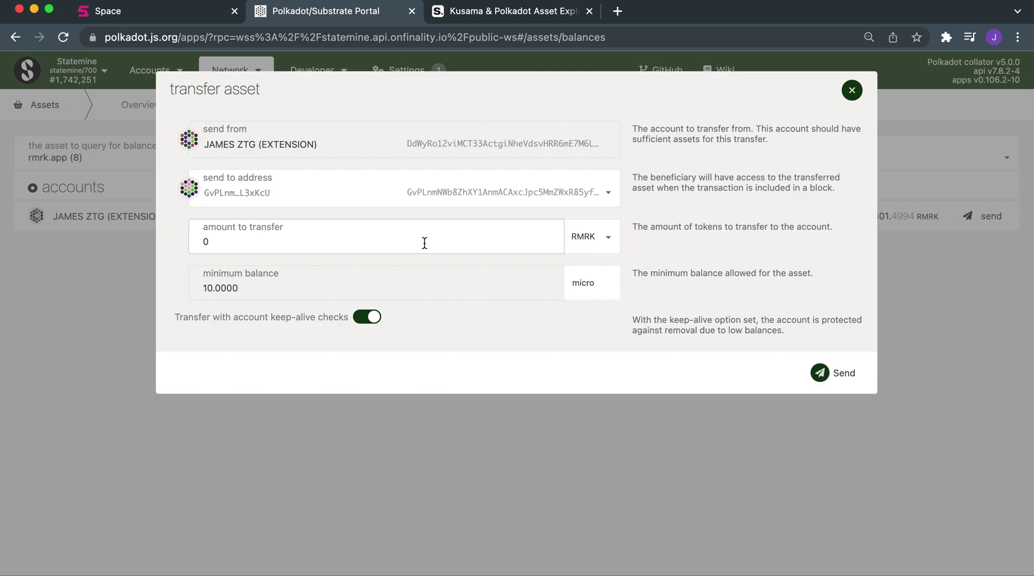
{"action": "left_click", "coordinate": [266, 187]}
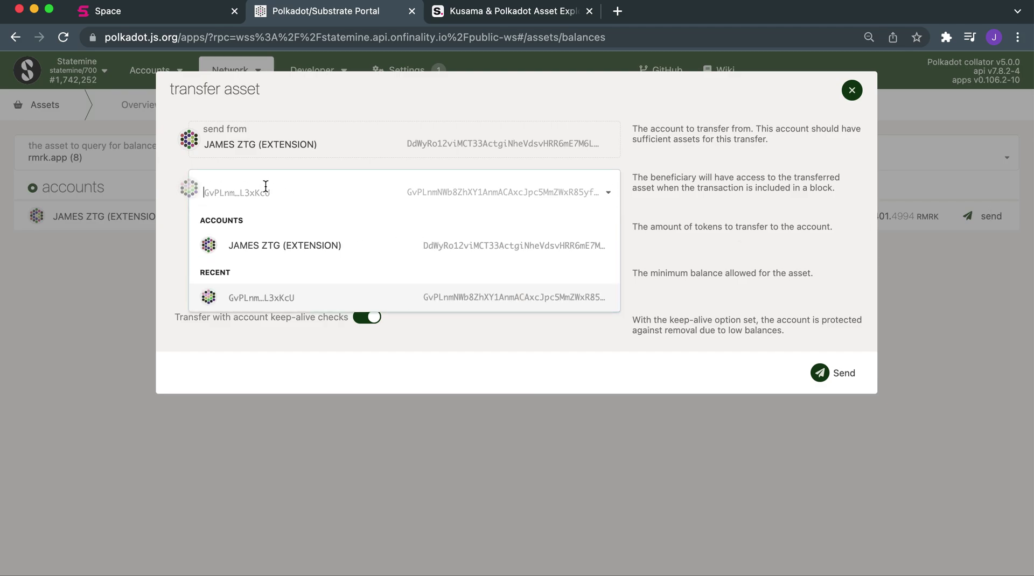
{"action": "key", "text": "super+v"}
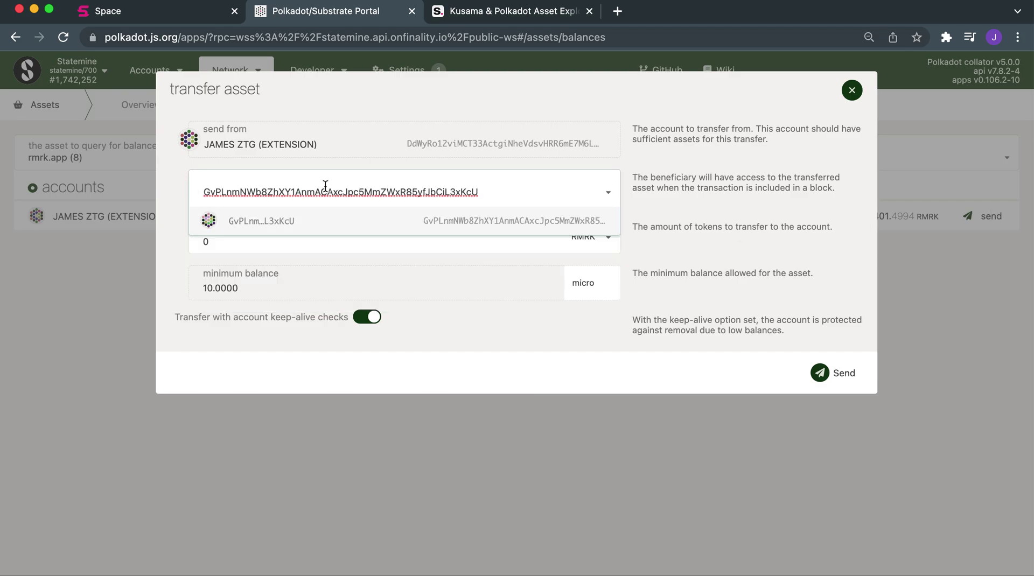
{"action": "left_click", "coordinate": [629, 181]}
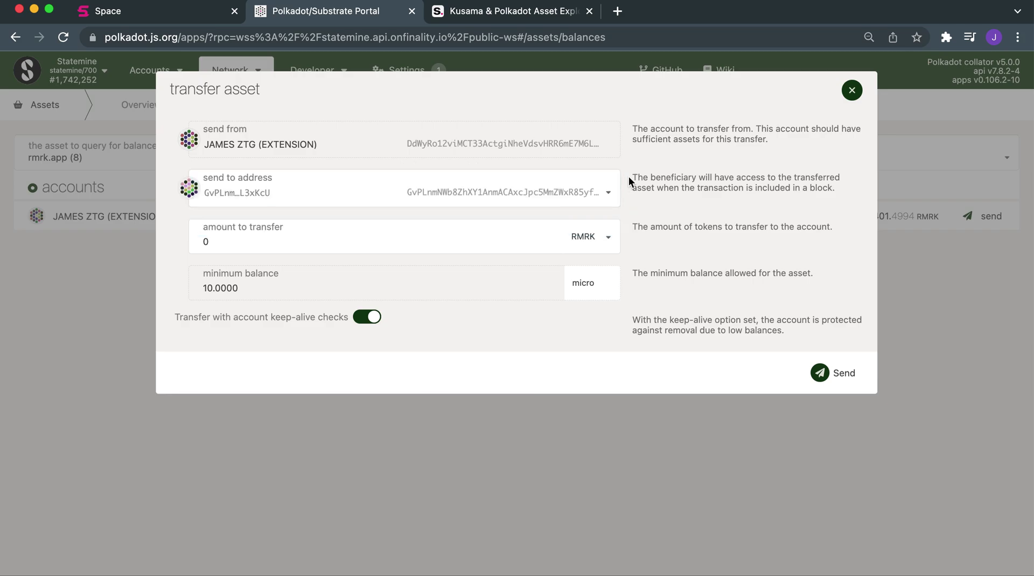
- Set the amount to 15 RMRK, verify the recipient against KuCoin, and submit
{"action": "left_click", "coordinate": [239, 240]}
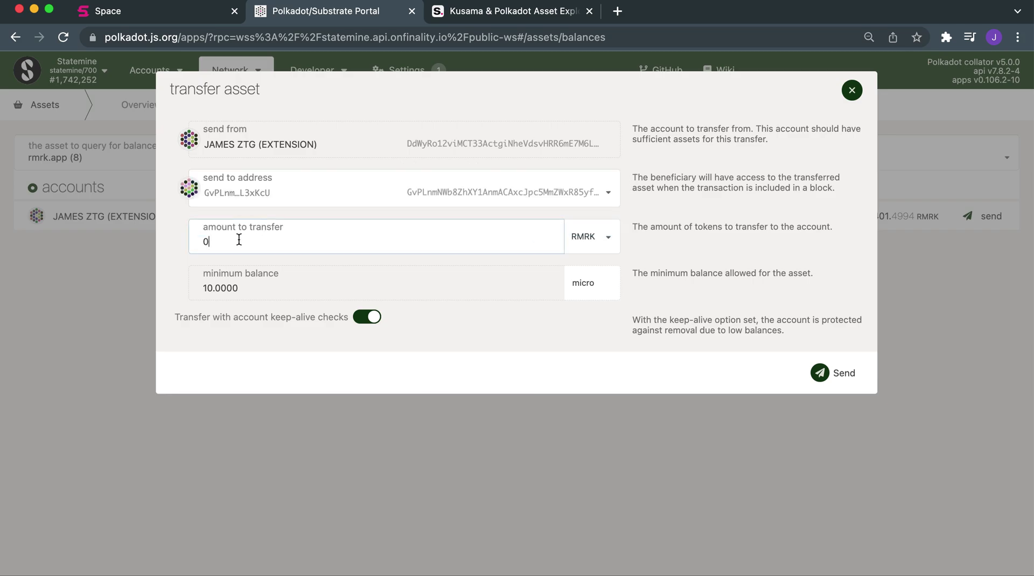
{"action": "key", "text": "BackSpace"}
{"action": "type", "text": "15"}
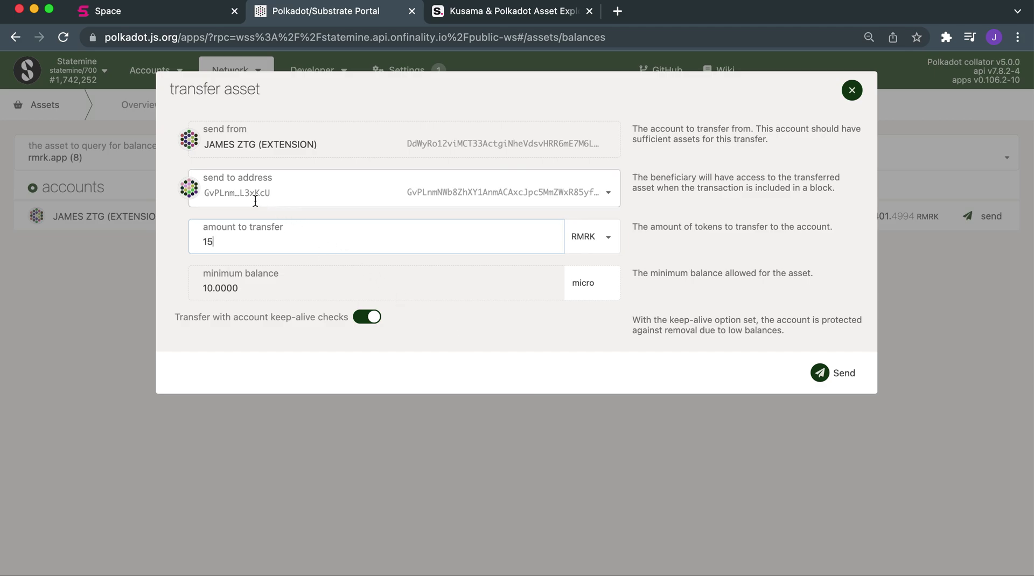
{"action": "key", "text": "ctrl+Left"}
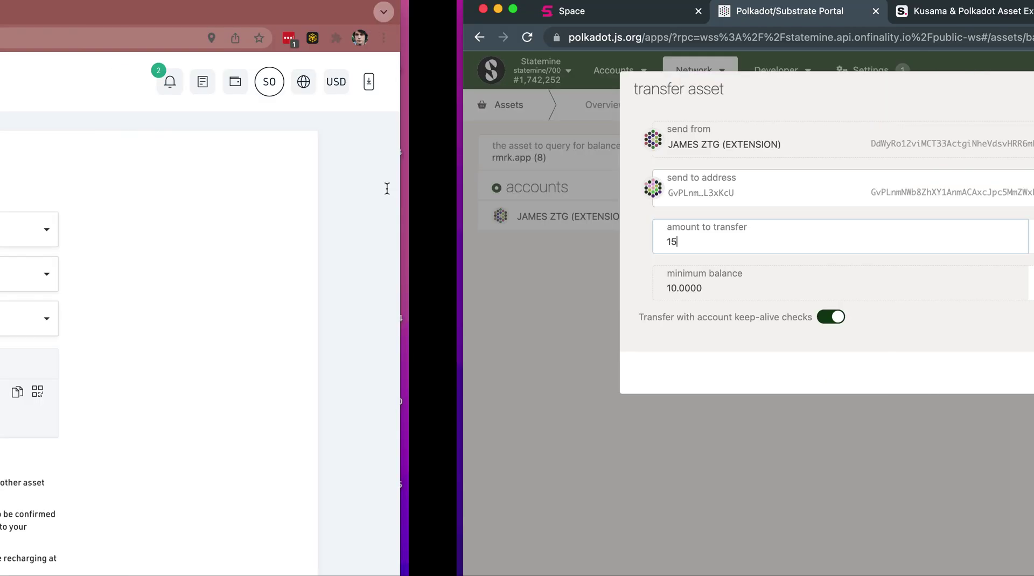
{"action": "key", "text": "ctrl+Right"}
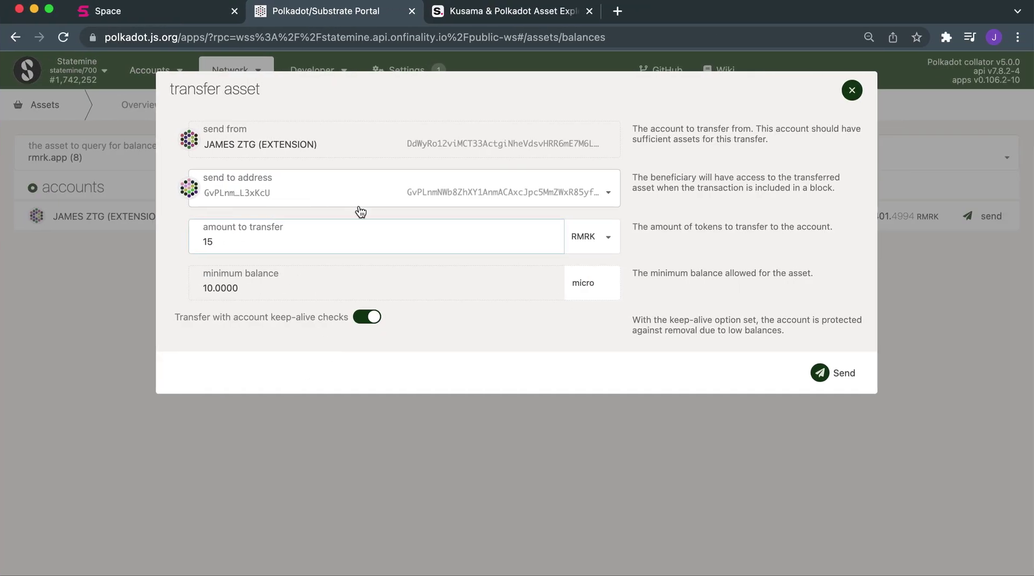
{"action": "key", "text": "ctrl+Left"}
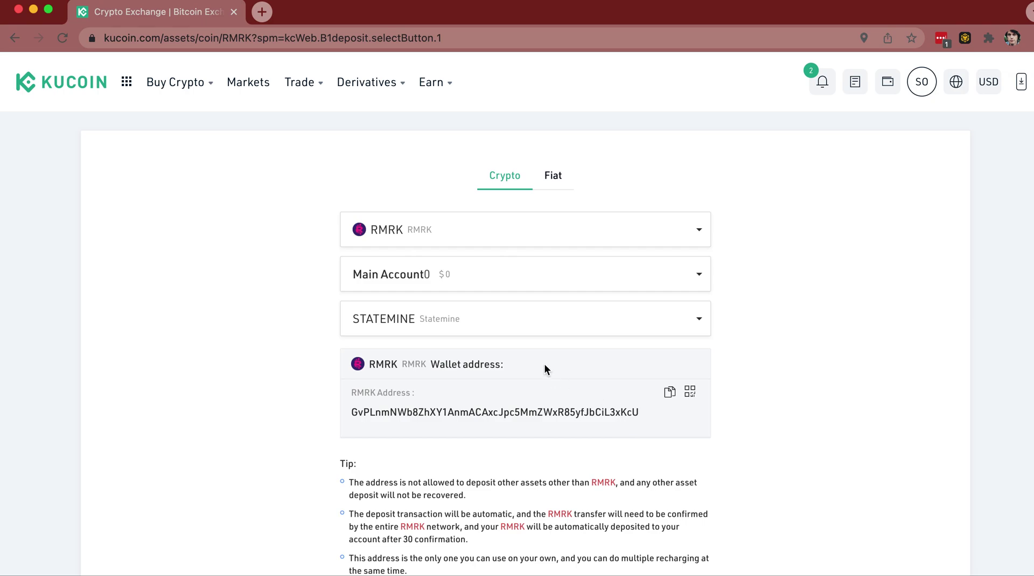
{"action": "key", "text": "ctrl+Right"}
{"action": "left_click", "coordinate": [841, 373]}
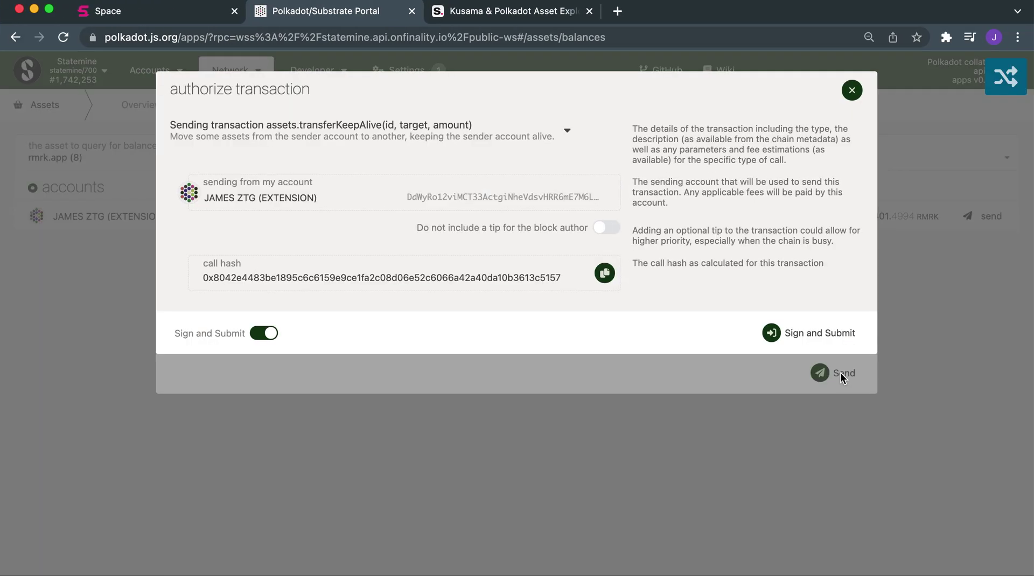
- Sign and submit the 15 RMRK transfer, approving it in the polkadot{.js} extension
{"action": "left_click", "coordinate": [828, 332]}
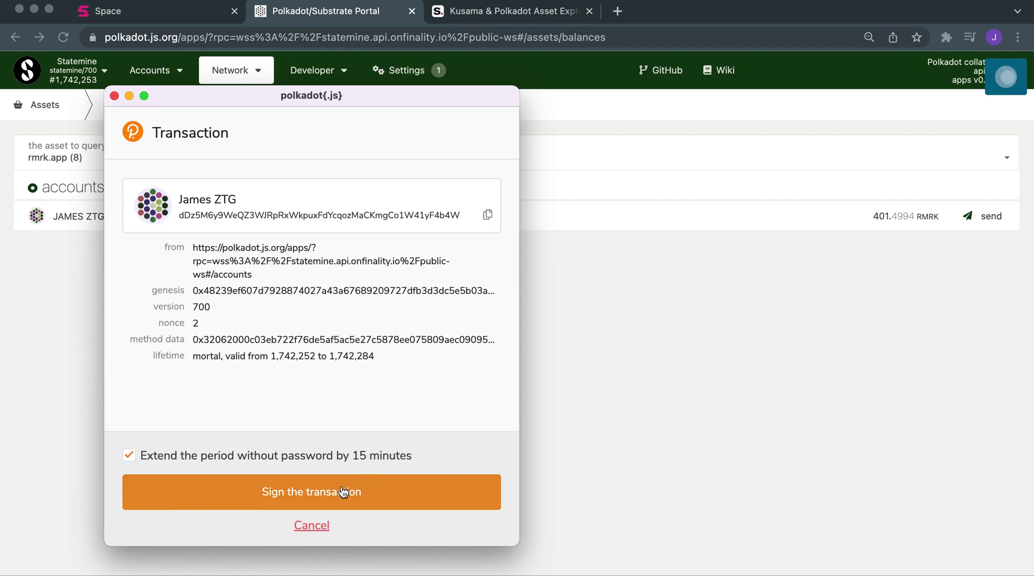
{"action": "left_click", "coordinate": [342, 490]}
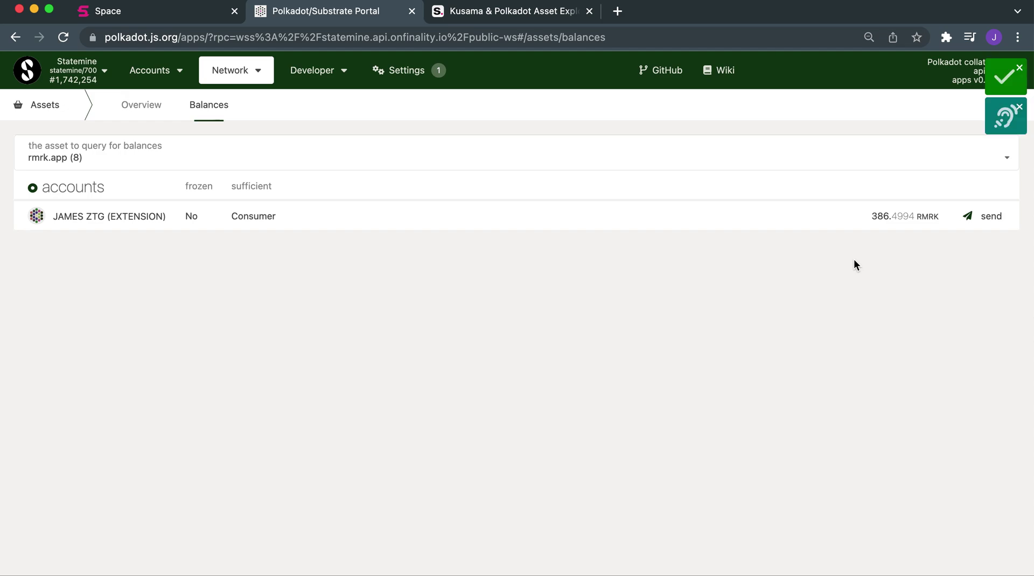
- Check the KuCoin deposit page's notifications for the incoming RMRK deposit
{"action": "key", "text": "ctrl+Left"}
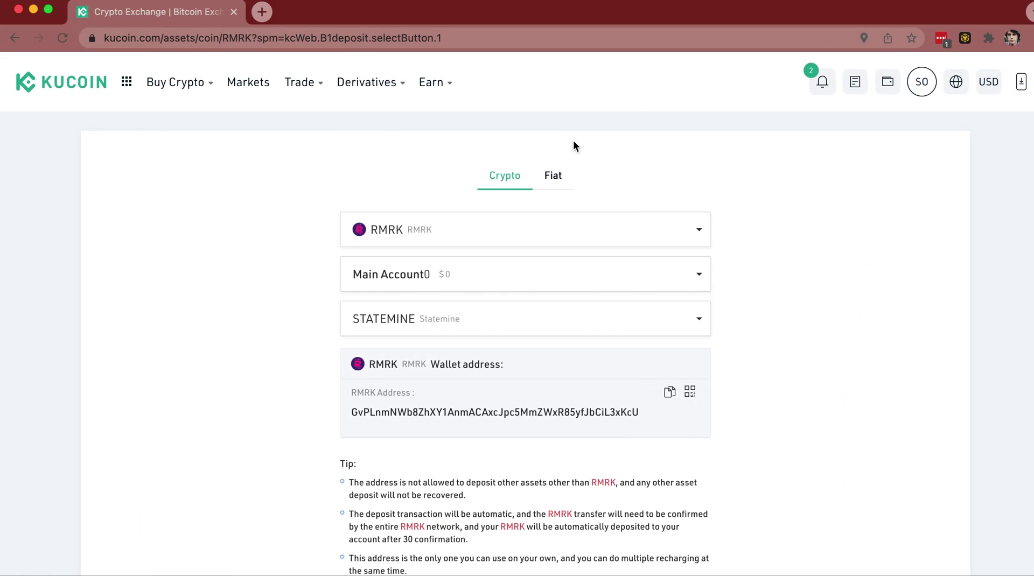
{"action": "left_click", "coordinate": [822, 95]}
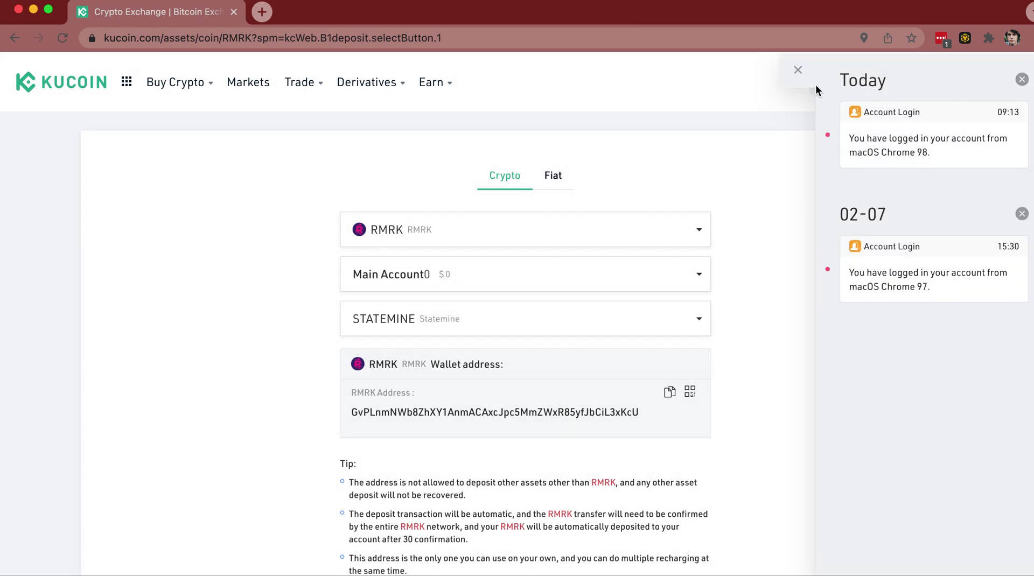
{"action": "left_click", "coordinate": [798, 72]}
{"action": "key", "text": "ctrl+Right"}
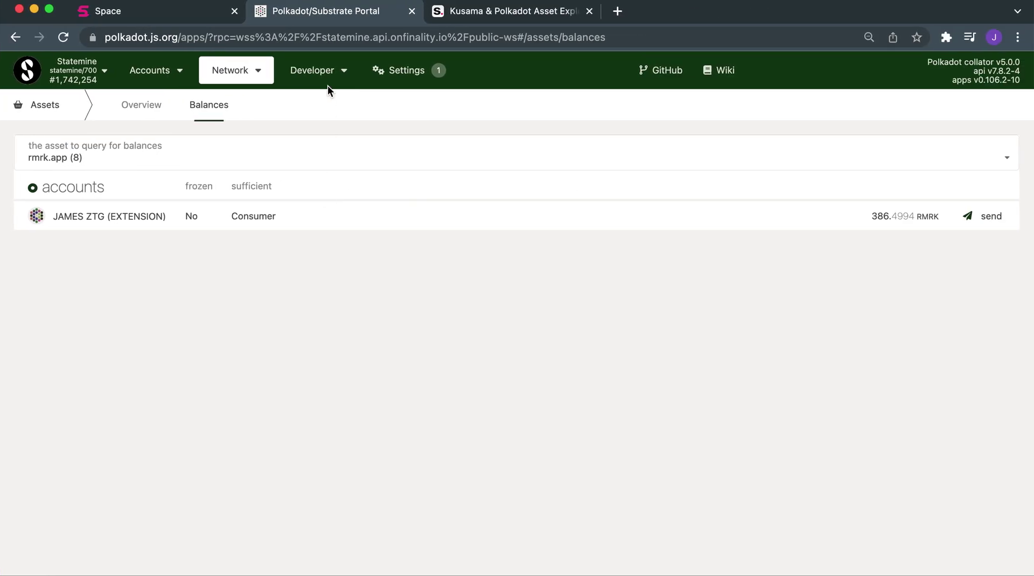
- Search Statescan for the deposit address and reload its account page to check its assets
{"action": "left_click", "coordinate": [501, 11]}
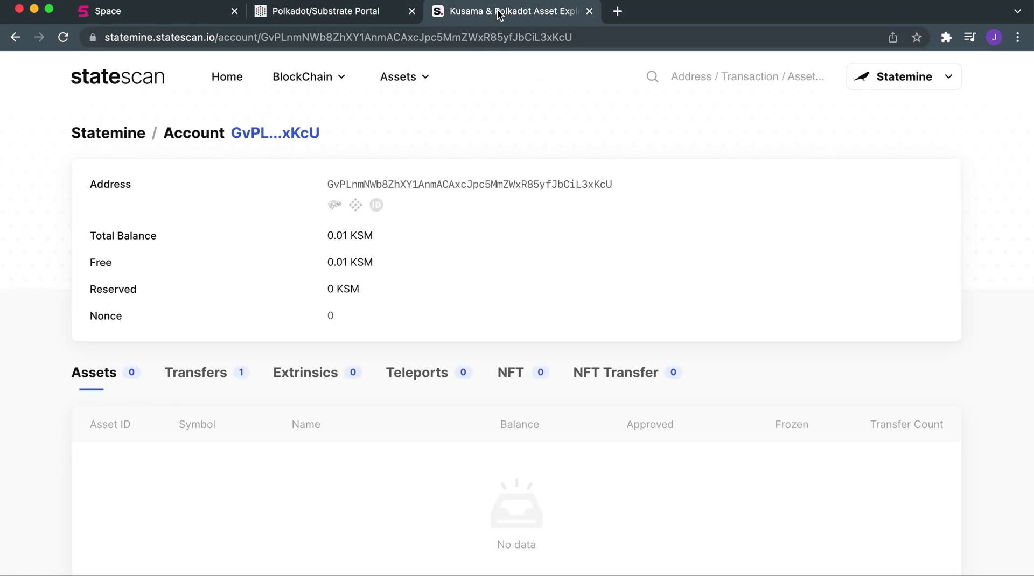
{"action": "left_click", "coordinate": [711, 80]}
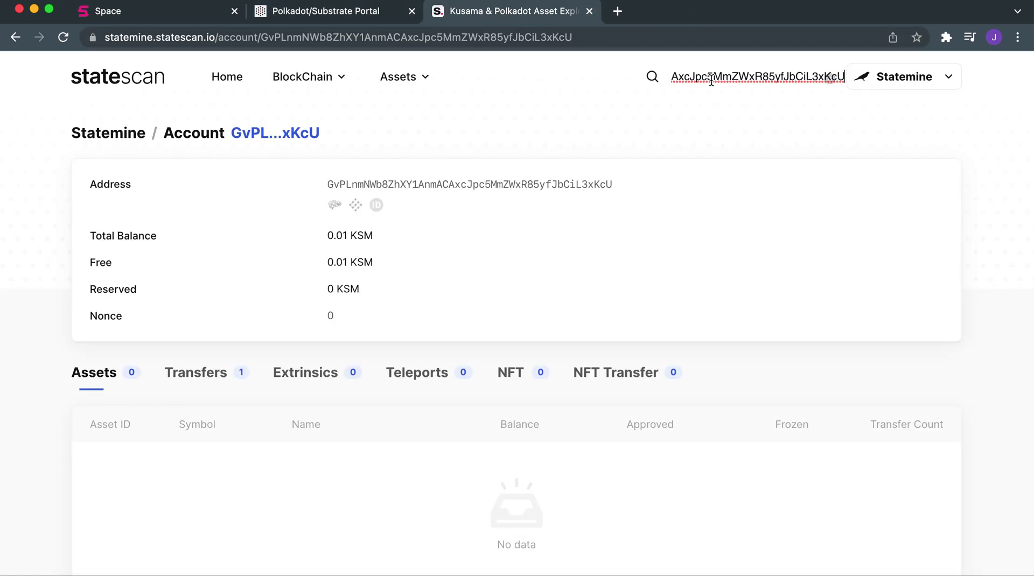
{"action": "key", "text": "Return"}
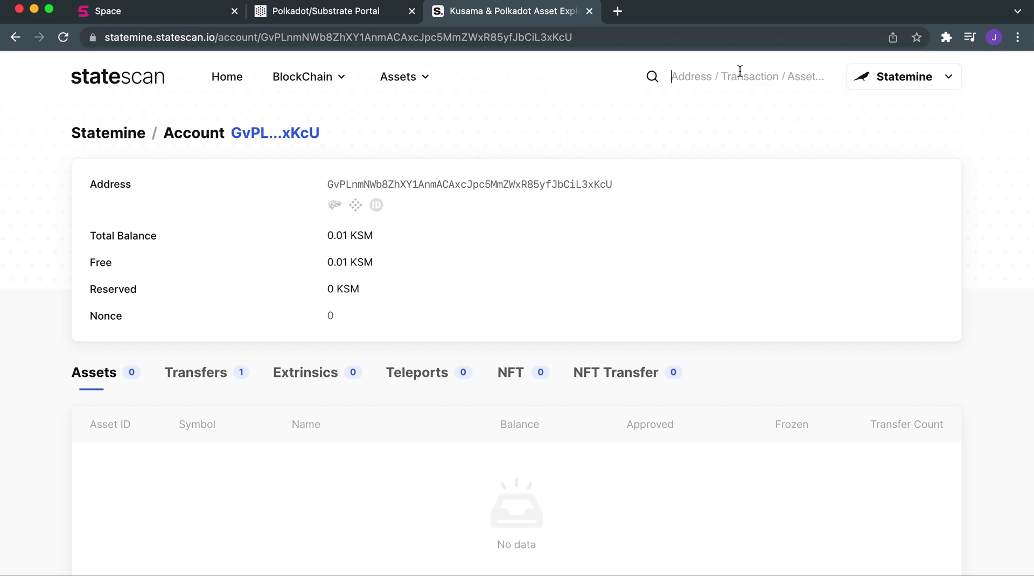
{"action": "key", "text": "Return"}
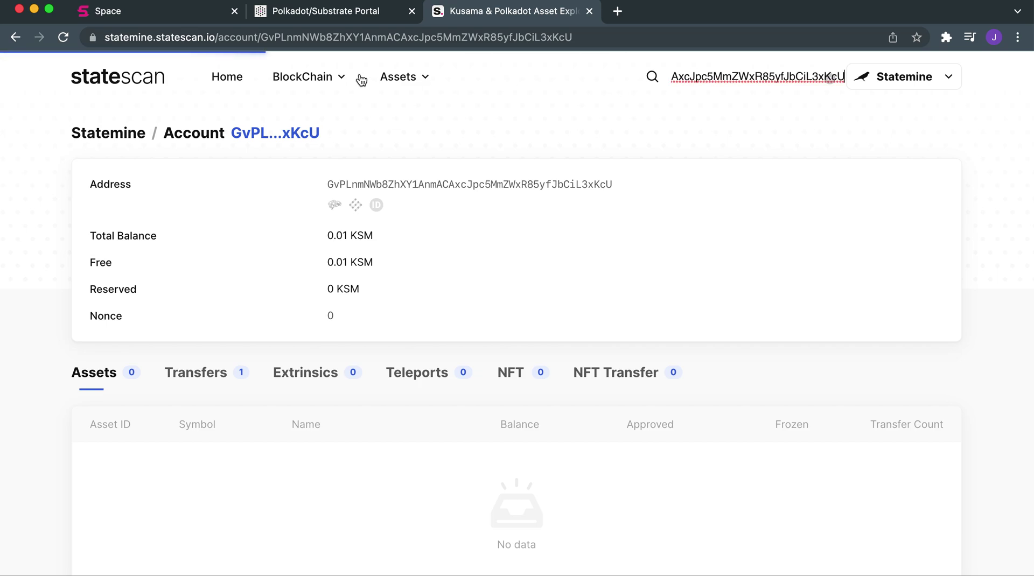
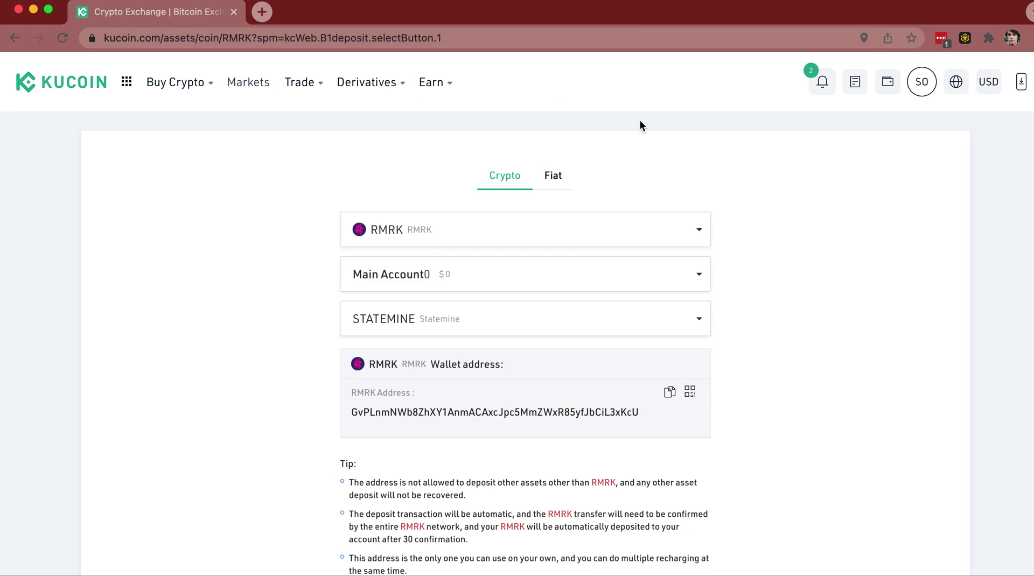
- Bring up Assets Overview and confirm Main, Trading, Futures and Financial accounts all show 0 BTC
{"action": "scroll", "coordinate": [638, 262], "scroll_direction": "up", "scroll_amount": 2}
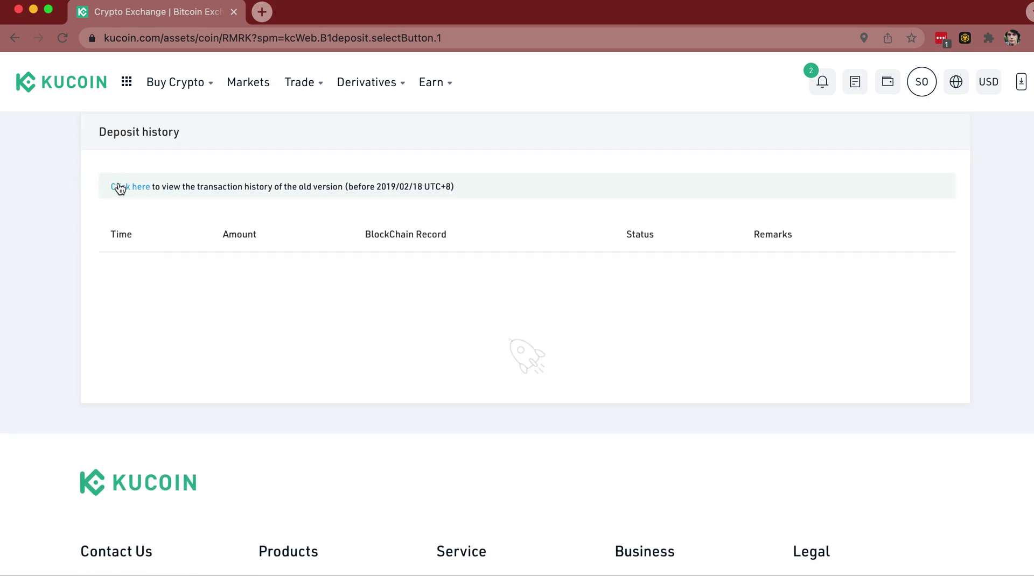
{"action": "scroll", "coordinate": [333, 272], "scroll_direction": "up", "scroll_amount": 8}
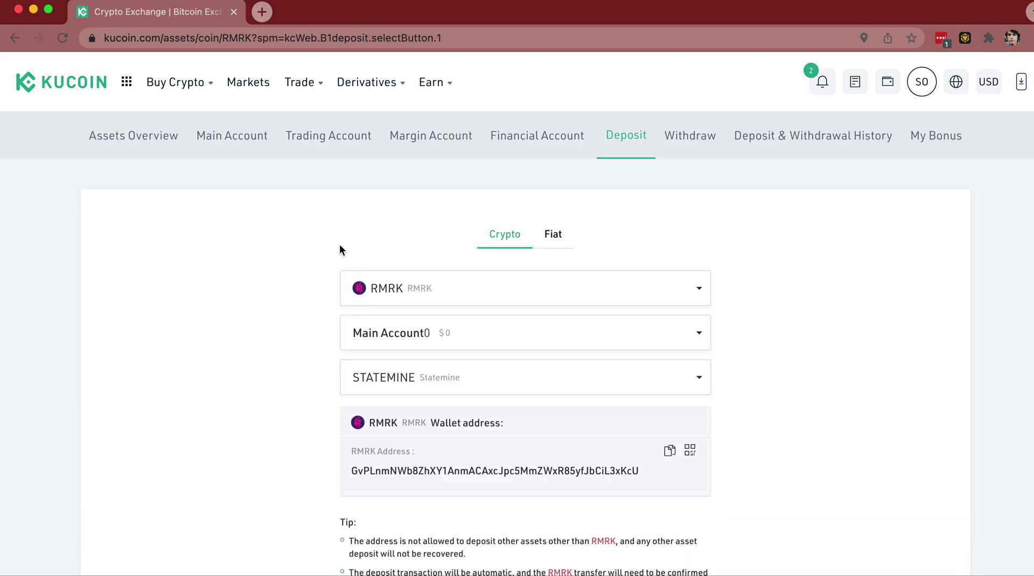
{"action": "left_click", "coordinate": [133, 146]}
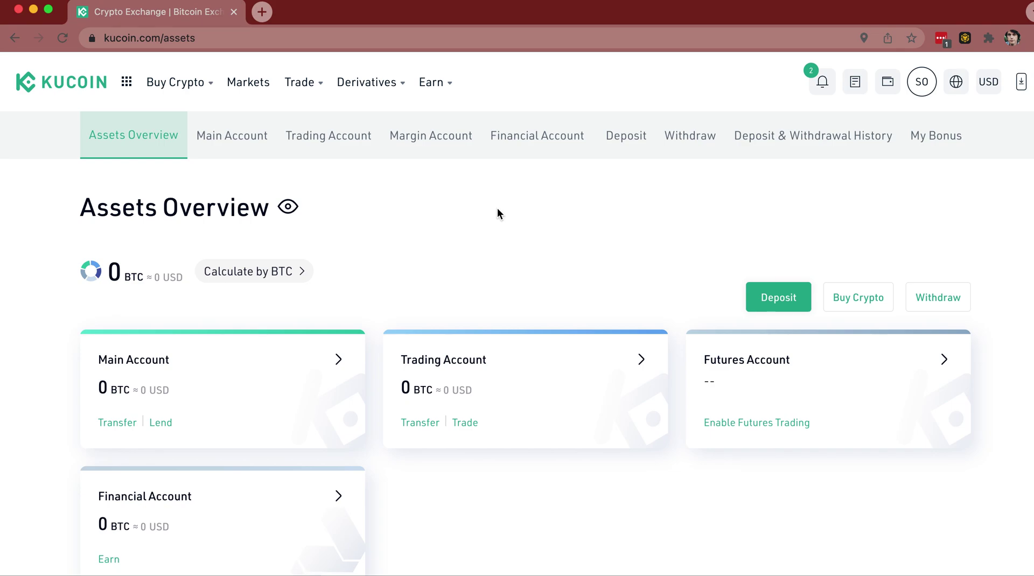
{"action": "scroll", "coordinate": [497, 208], "scroll_direction": "down", "scroll_amount": 10}
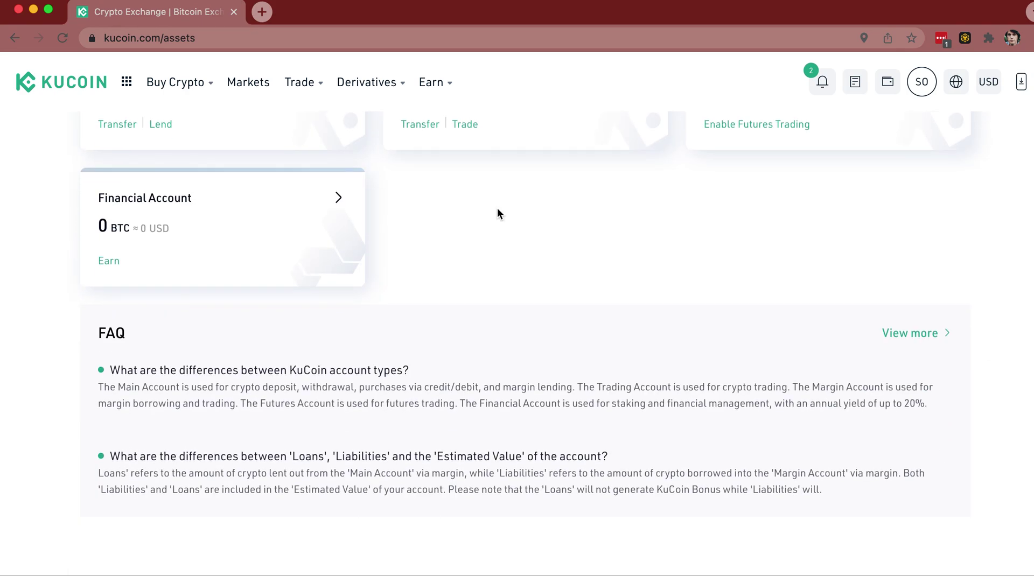
{"action": "scroll", "coordinate": [496, 208], "scroll_direction": "up", "scroll_amount": 15}
{"action": "scroll", "coordinate": [497, 208], "scroll_direction": "down", "scroll_amount": 4}
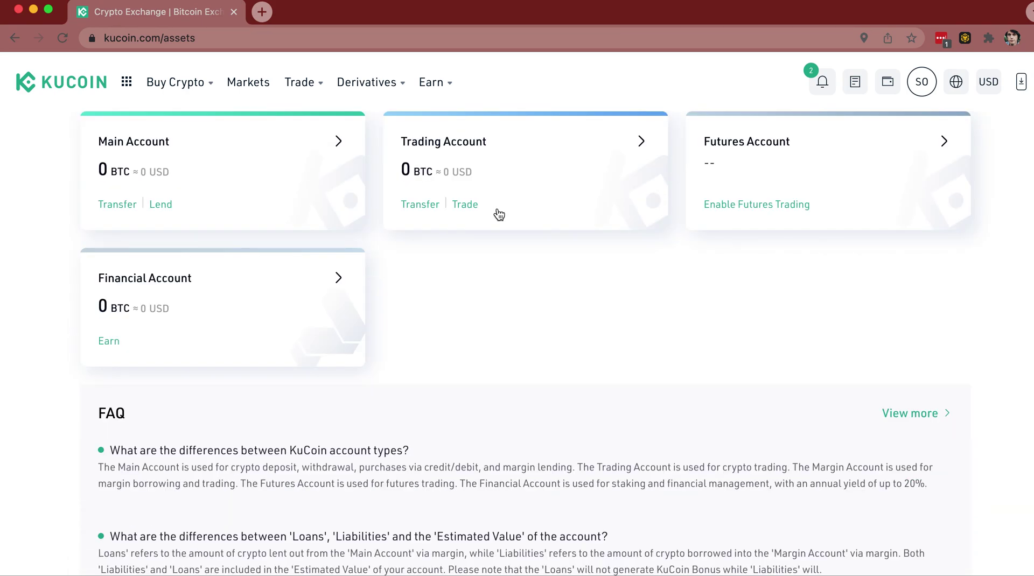
{"action": "scroll", "coordinate": [497, 208], "scroll_direction": "up", "scroll_amount": 2}
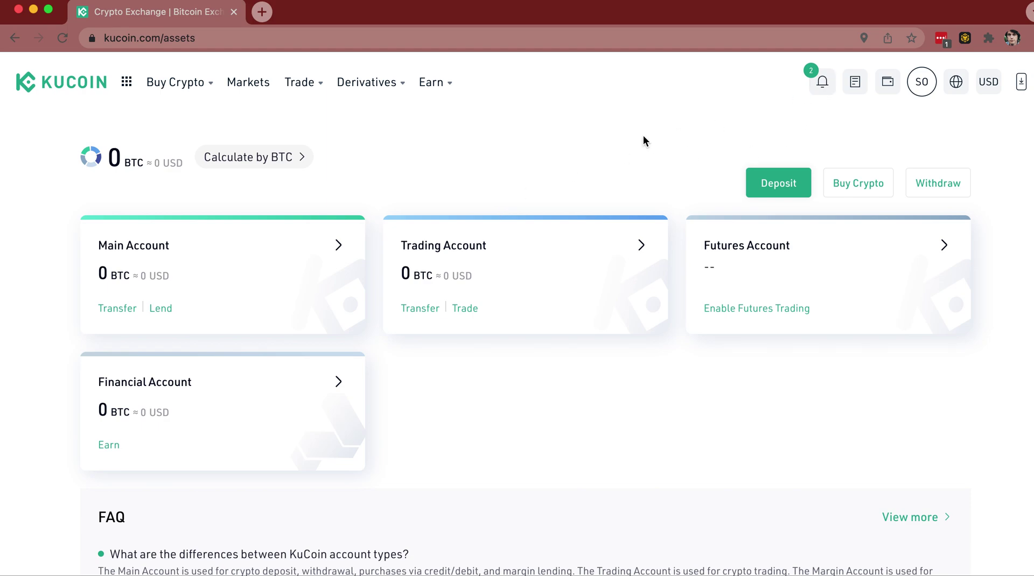
- In the Main Account, filter coins by 'rmr' and go to RMRK's deposit page
{"action": "left_click", "coordinate": [266, 250]}
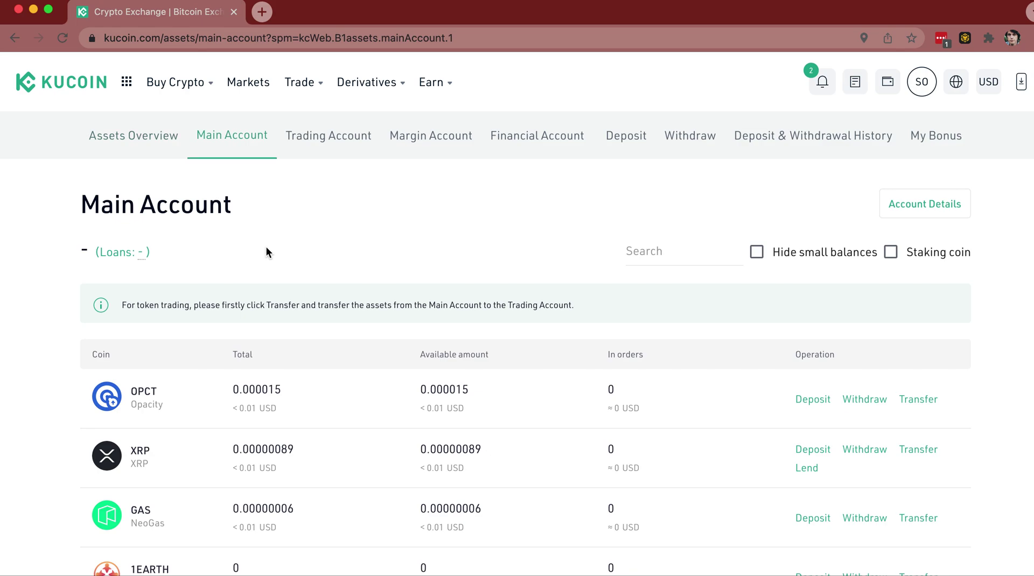
{"action": "left_click", "coordinate": [659, 258]}
{"action": "type", "text": "rmr"}
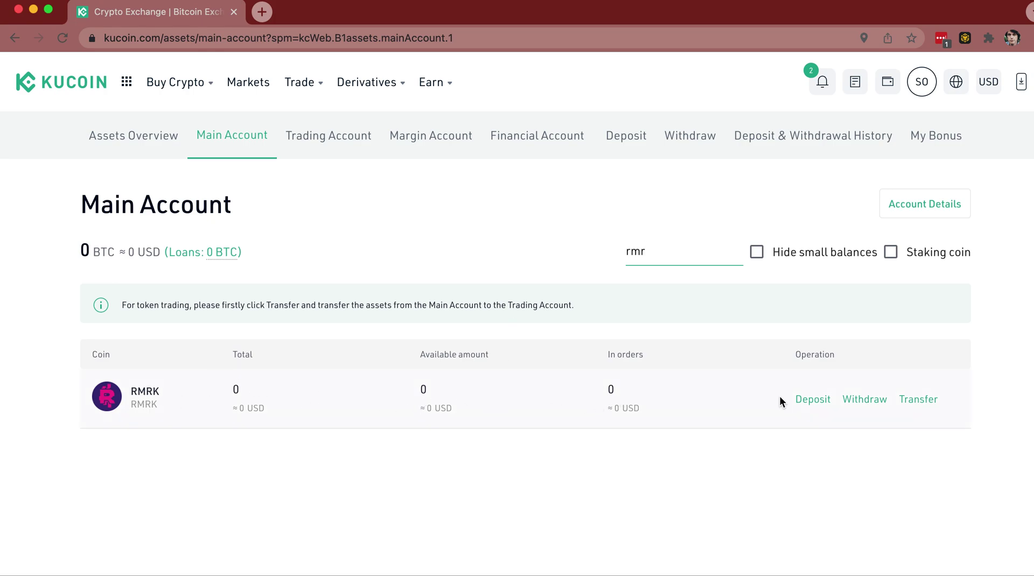
{"action": "left_click", "coordinate": [809, 400]}
- Confirm the old-version RMRK deposit history is empty, return, and bring up the Statescan explorer
{"action": "scroll", "coordinate": [806, 404], "scroll_direction": "down", "scroll_amount": 8}
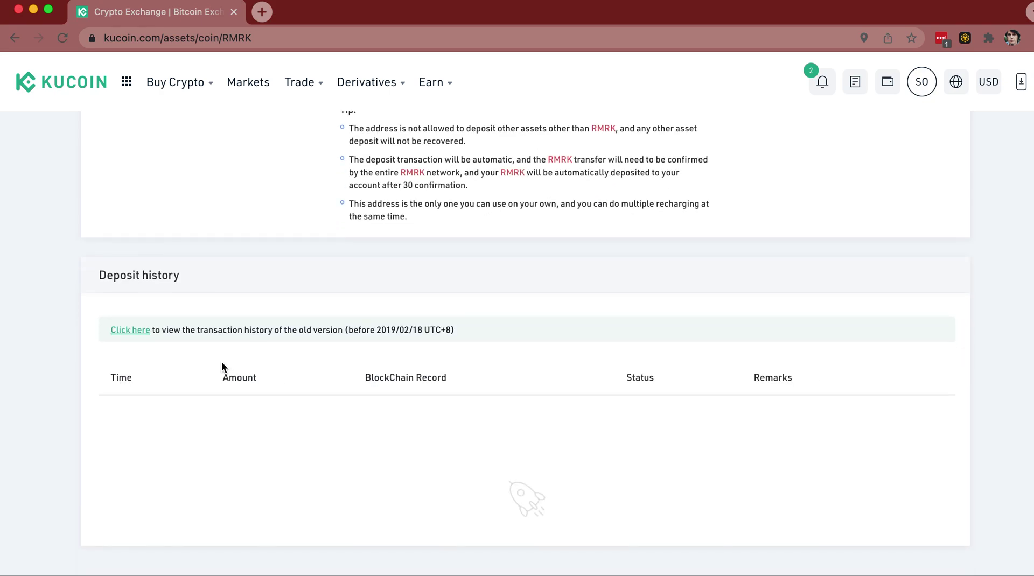
{"action": "left_click", "coordinate": [132, 331]}
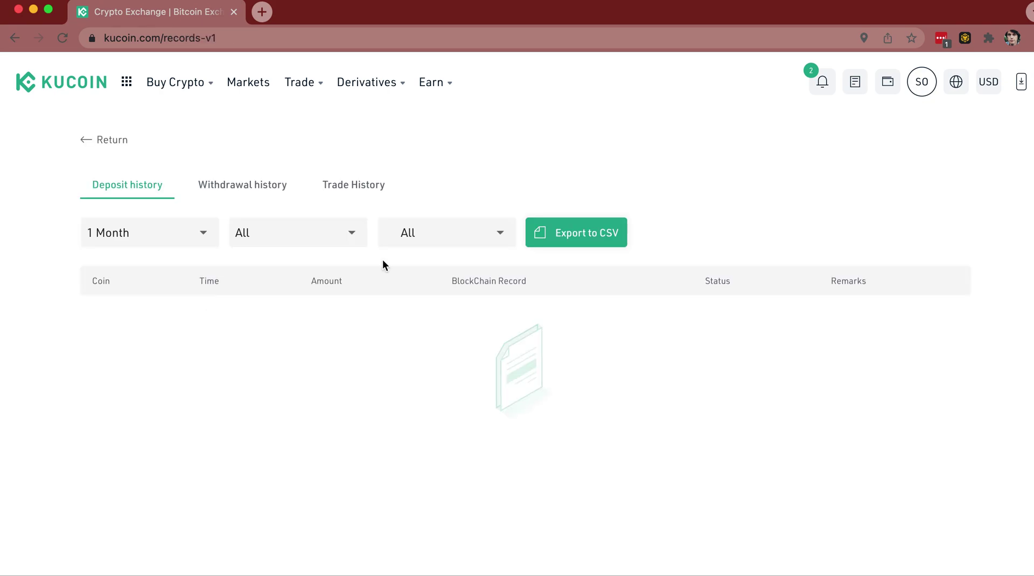
{"action": "left_click", "coordinate": [86, 141]}
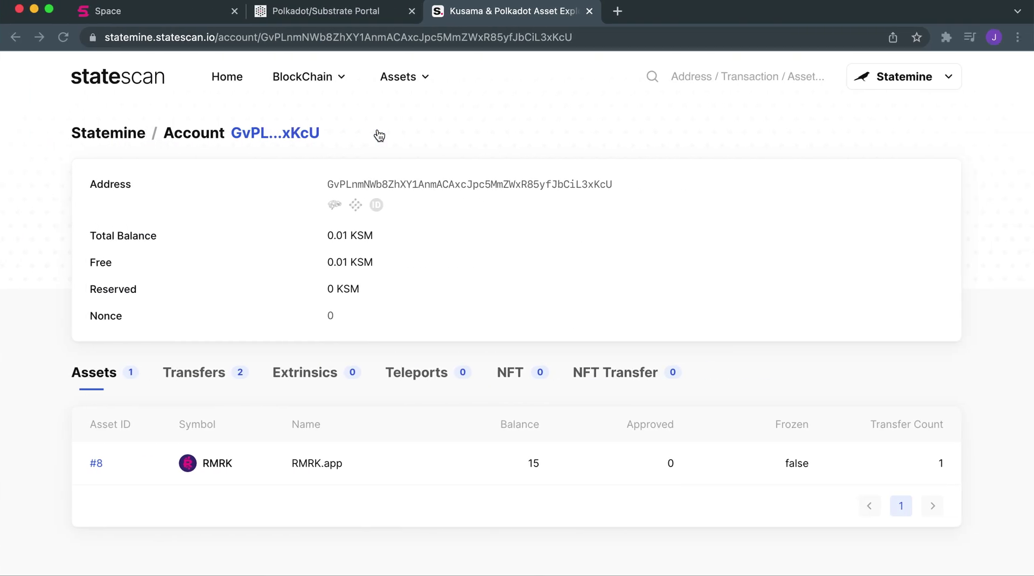
{"action": "left_click", "coordinate": [380, 136]}
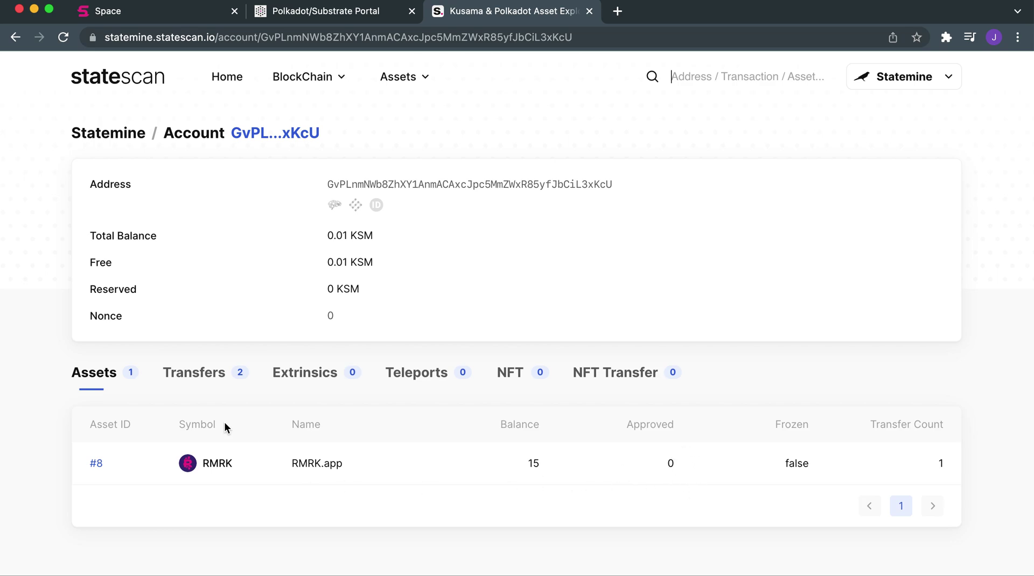
{"action": "left_click", "coordinate": [204, 372]}
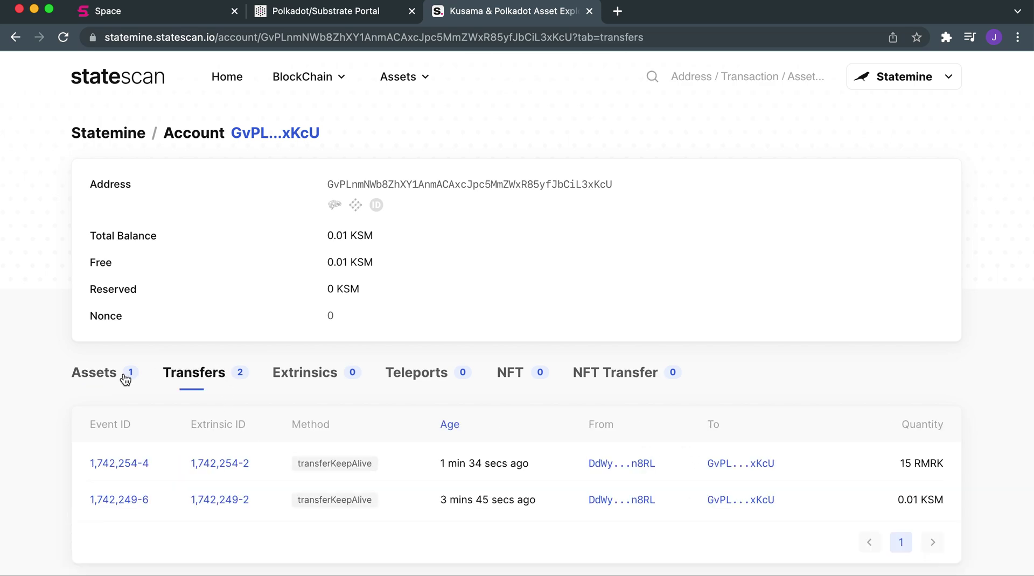
{"action": "left_click", "coordinate": [102, 379]}
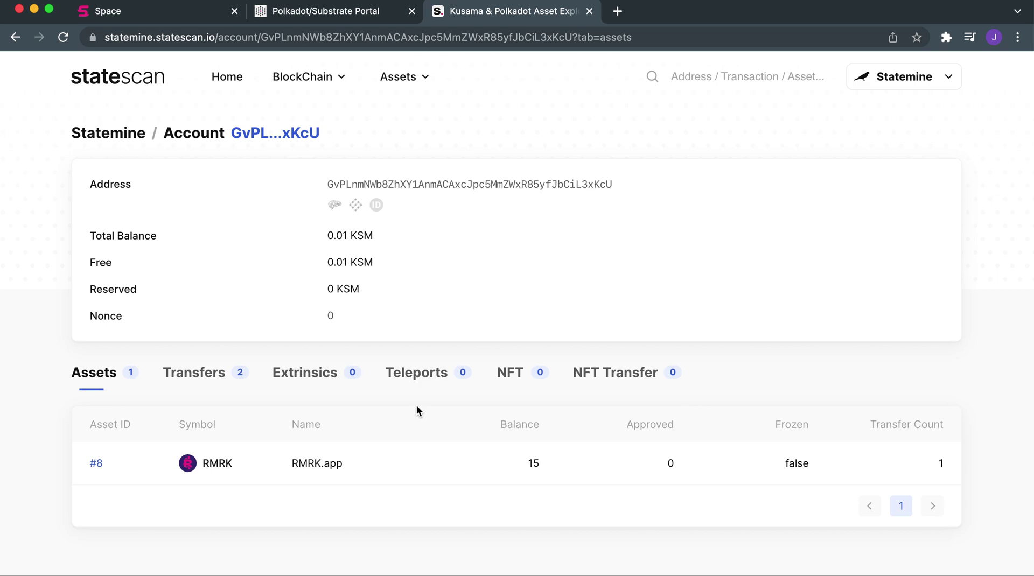
{"action": "left_click", "coordinate": [211, 379]}
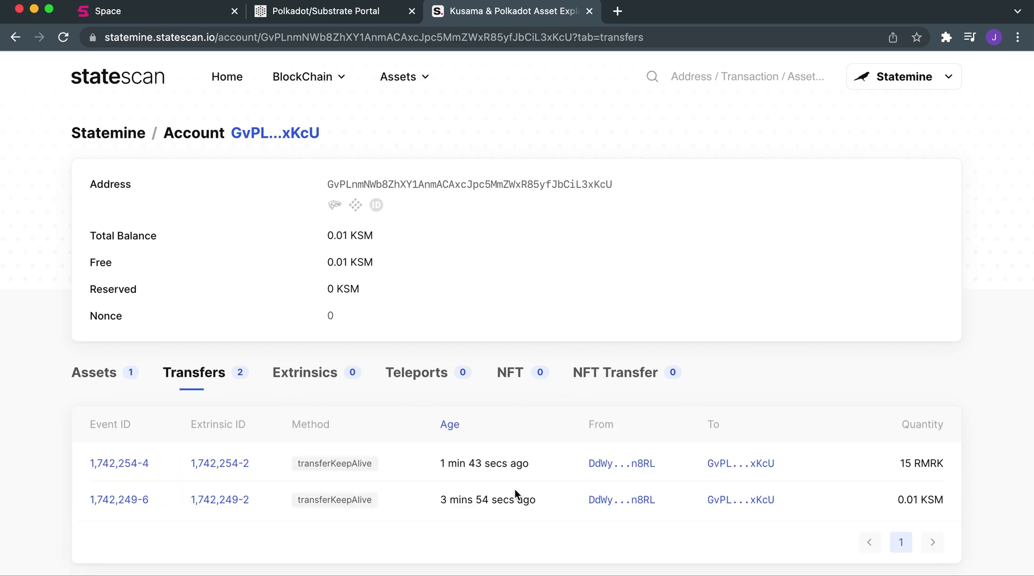
{"action": "left_click", "coordinate": [143, 501]}
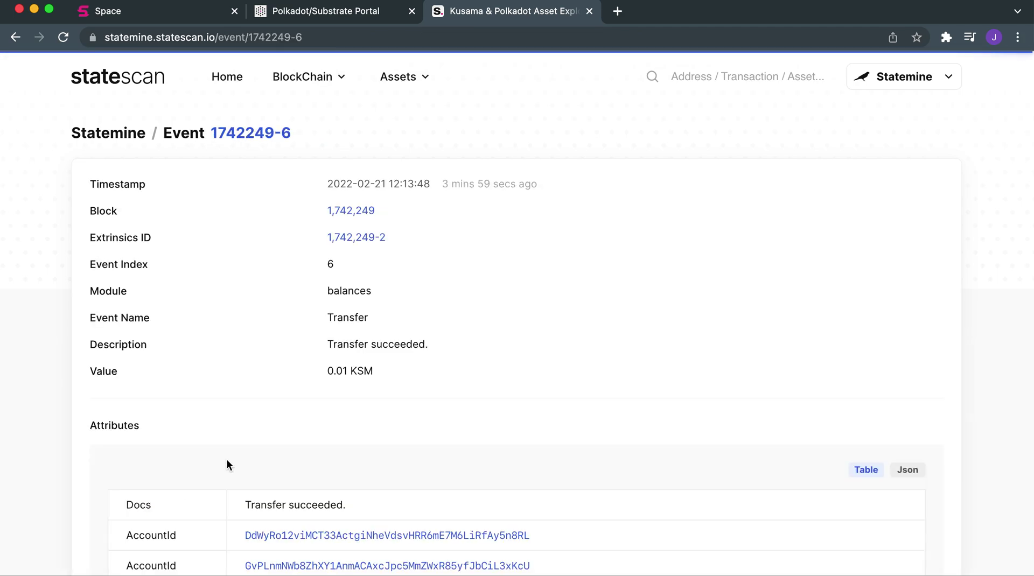
{"action": "scroll", "coordinate": [739, 356], "scroll_direction": "down", "scroll_amount": 3}
{"action": "scroll", "coordinate": [740, 352], "scroll_direction": "up", "scroll_amount": 3}
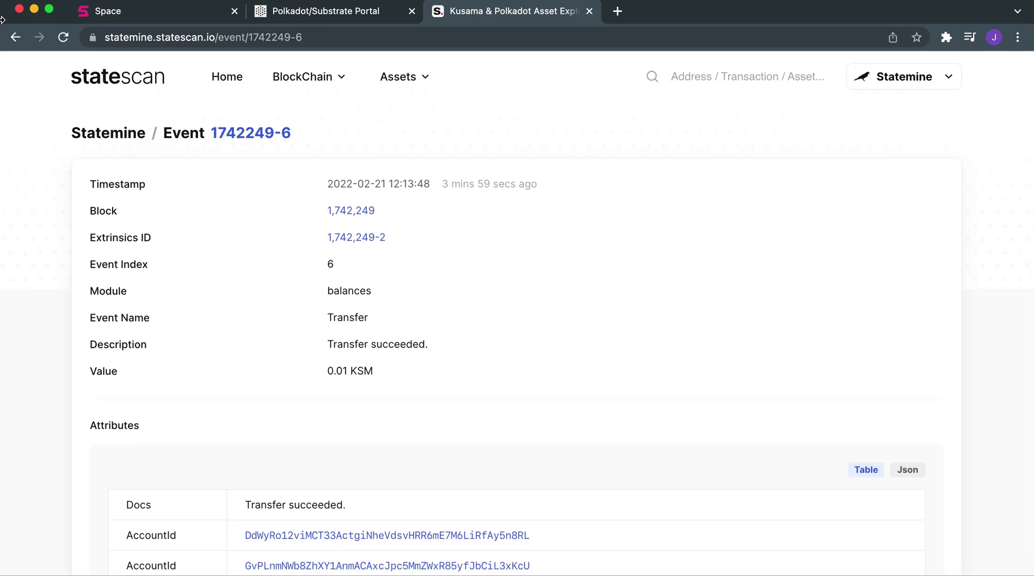
{"action": "left_click", "coordinate": [15, 37]}
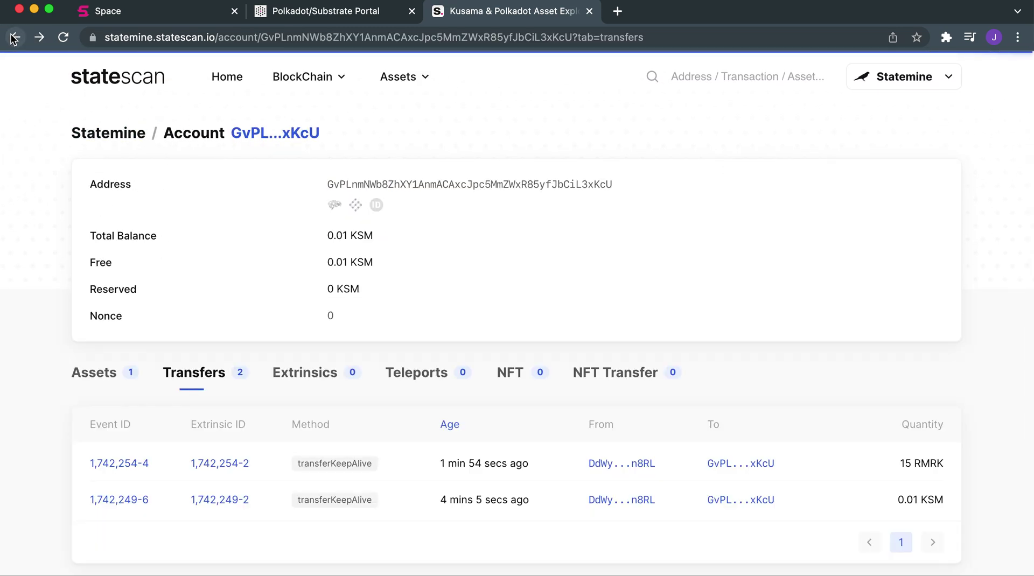
{"action": "left_click", "coordinate": [15, 37]}
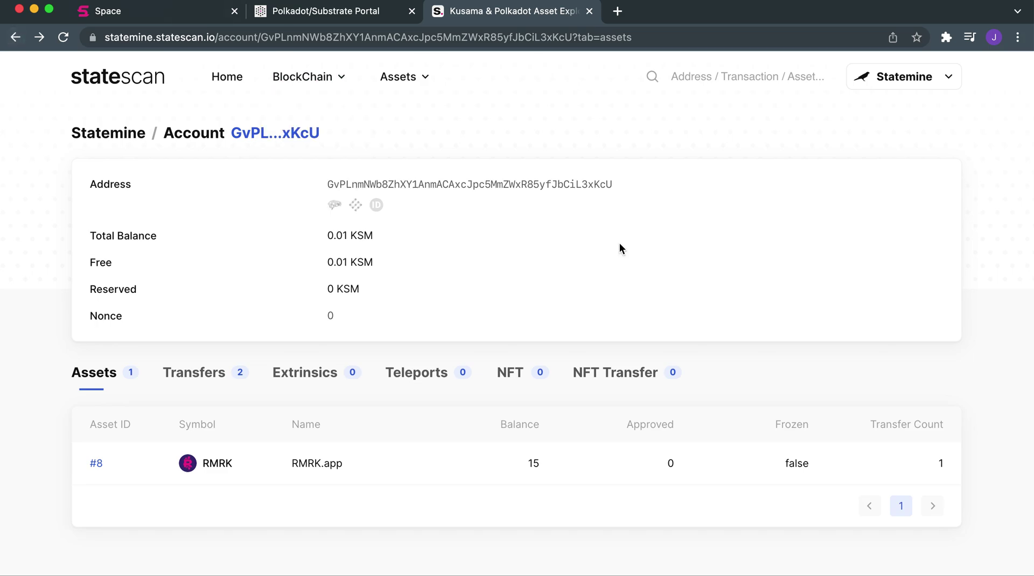
{"action": "key", "text": "ctrl+Left"}
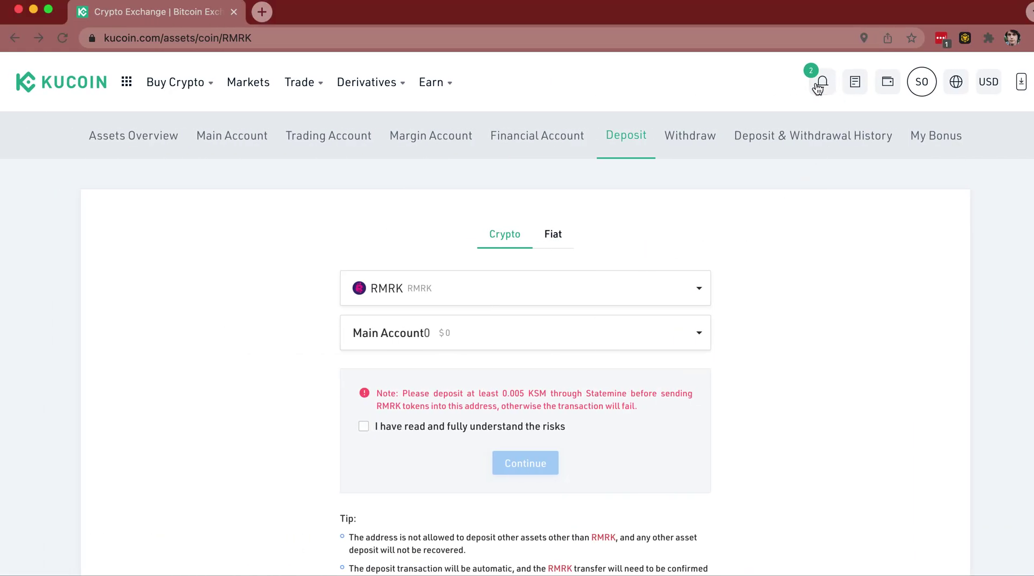
- Clear today's notifications and the remaining account login notice
{"action": "left_click", "coordinate": [821, 84]}
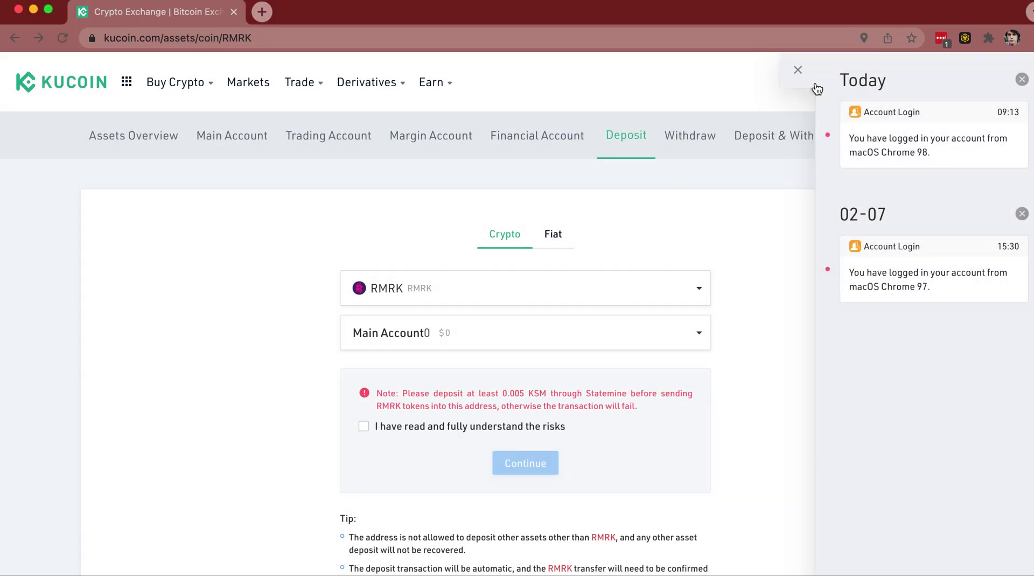
{"action": "left_click", "coordinate": [1022, 80]}
{"action": "left_click", "coordinate": [798, 70]}
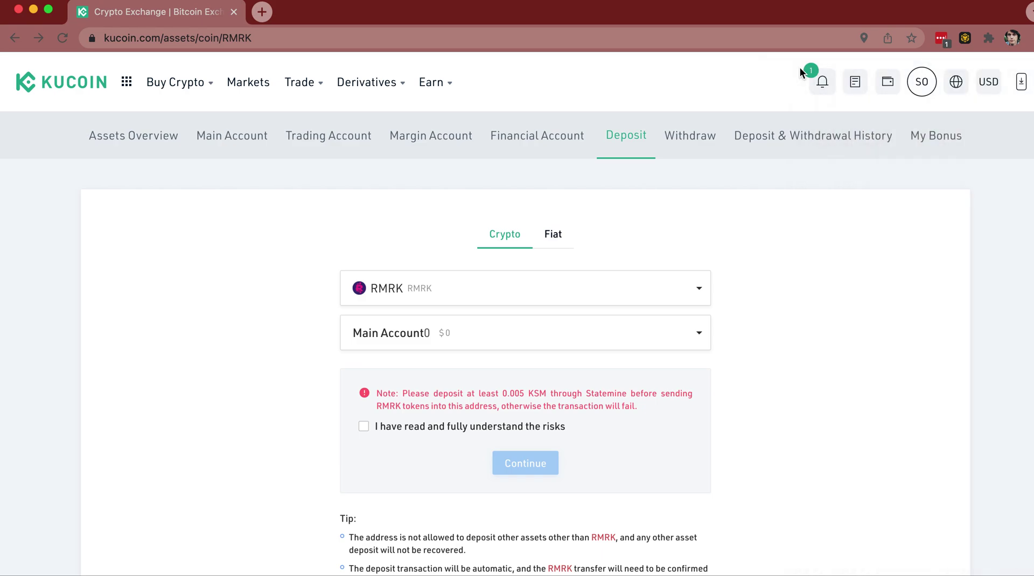
{"action": "left_click", "coordinate": [823, 83]}
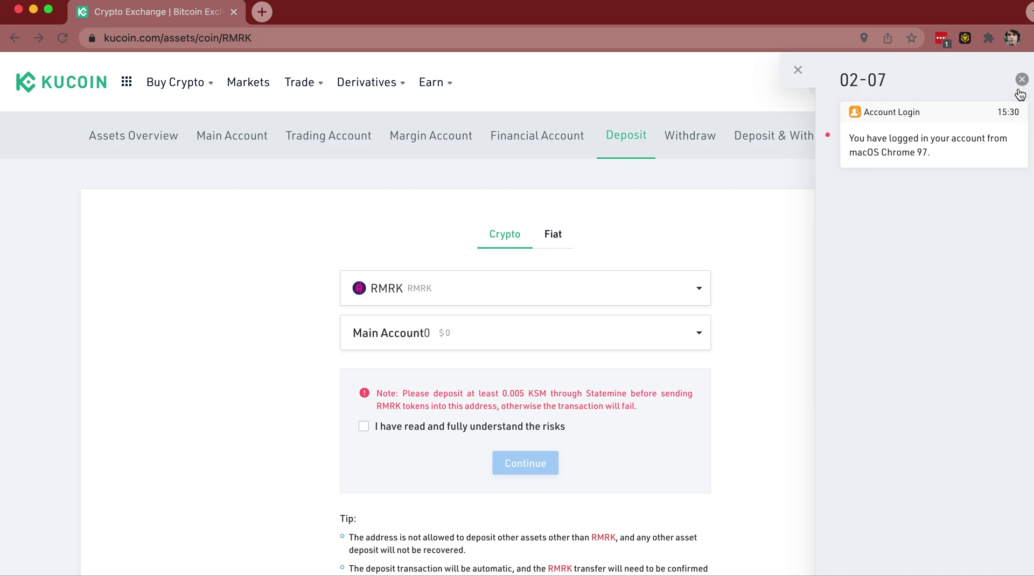
{"action": "left_click", "coordinate": [1016, 113]}
{"action": "left_click", "coordinate": [799, 70]}
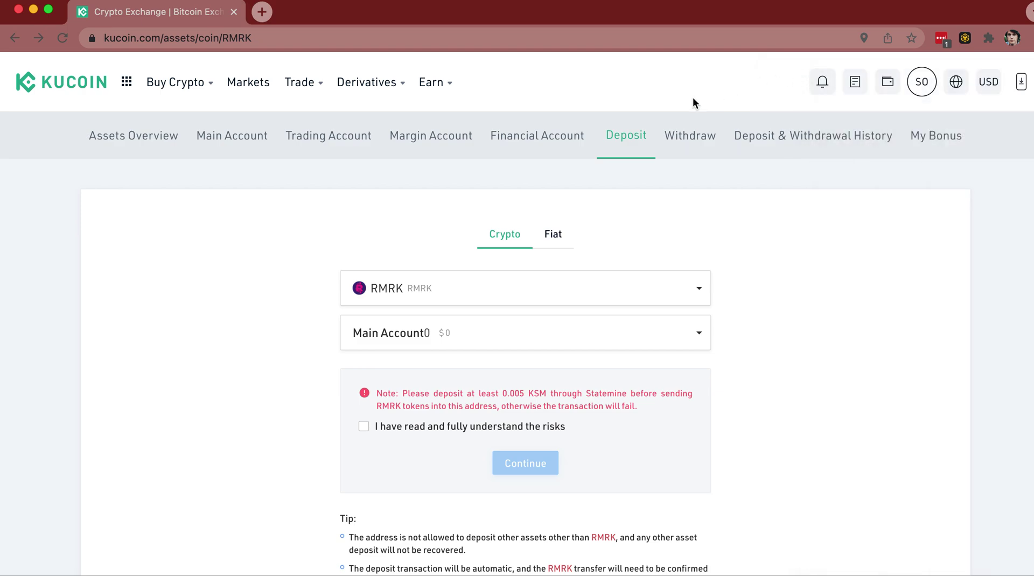
- Check the Main Account balances via Assets Overview, then view the Deposit & Withdrawal History
{"action": "left_click", "coordinate": [148, 141]}
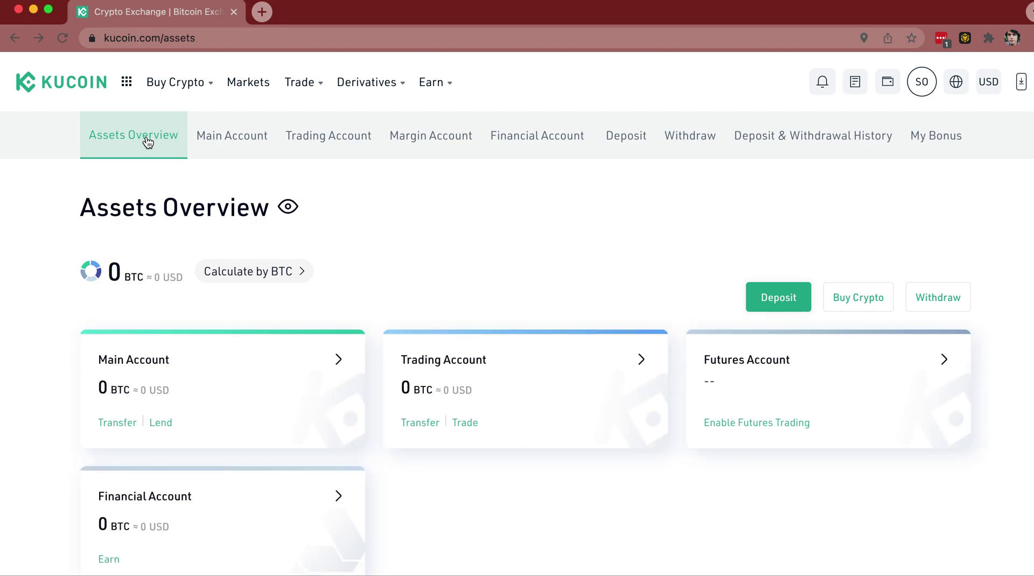
{"action": "left_click", "coordinate": [289, 396]}
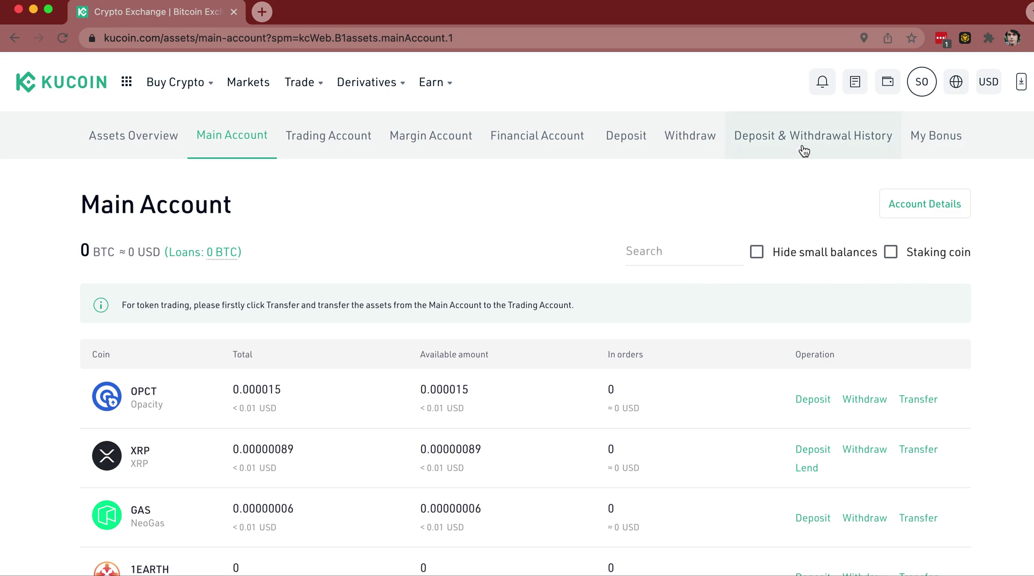
{"action": "left_click", "coordinate": [817, 135]}
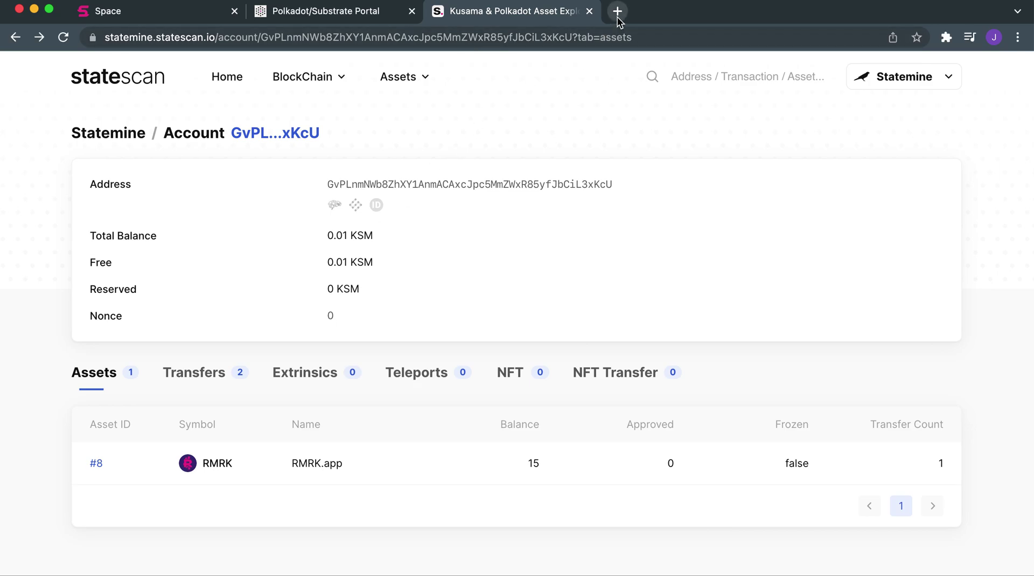
- Load apps.karura.network in a new browser tab, then return to the Singular profile tab
{"action": "left_click", "coordinate": [617, 11]}
{"action": "type", "text": "karur"}
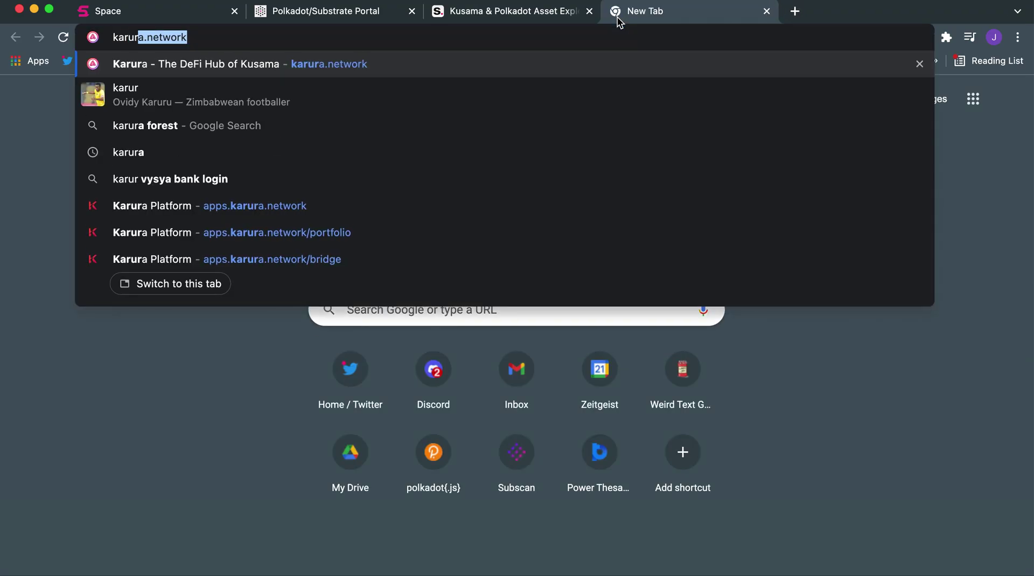
{"action": "left_click", "coordinate": [544, 198]}
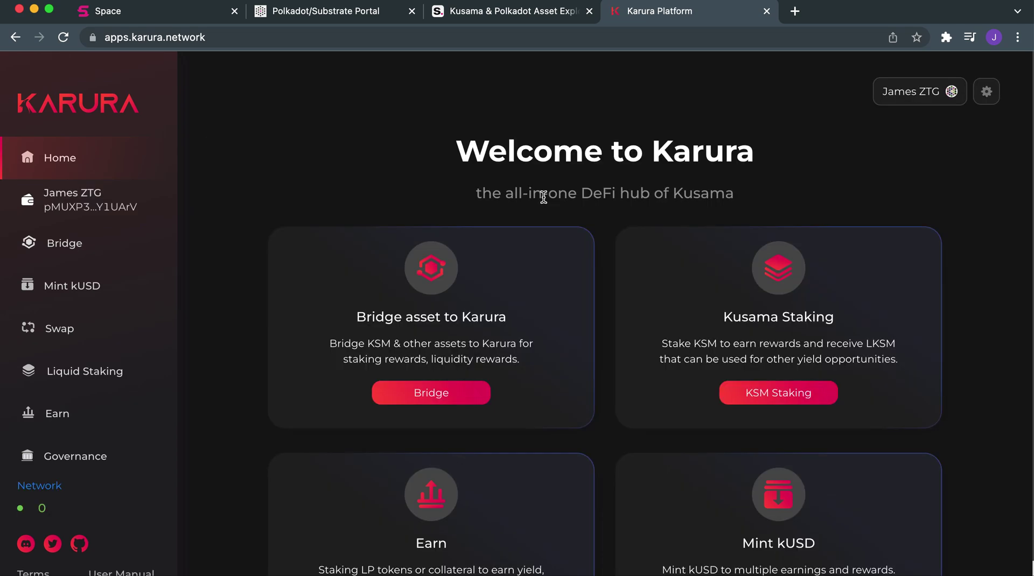
{"action": "left_click", "coordinate": [183, 16]}
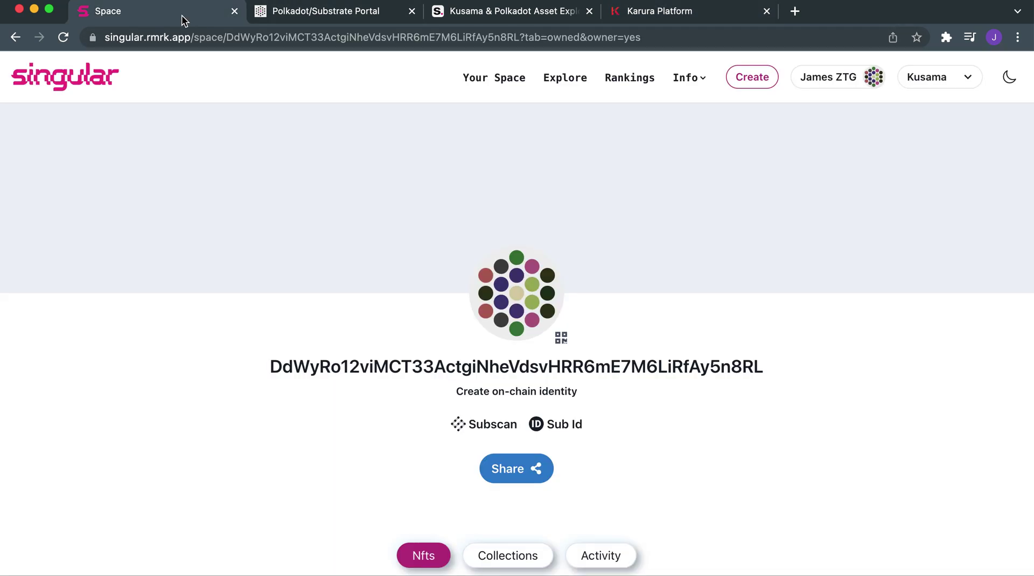
- Review the Singular RMRK balances, 386.4994 on Statemine and 29.9993 on Karura, then switch to Karura
{"action": "left_click", "coordinate": [808, 88]}
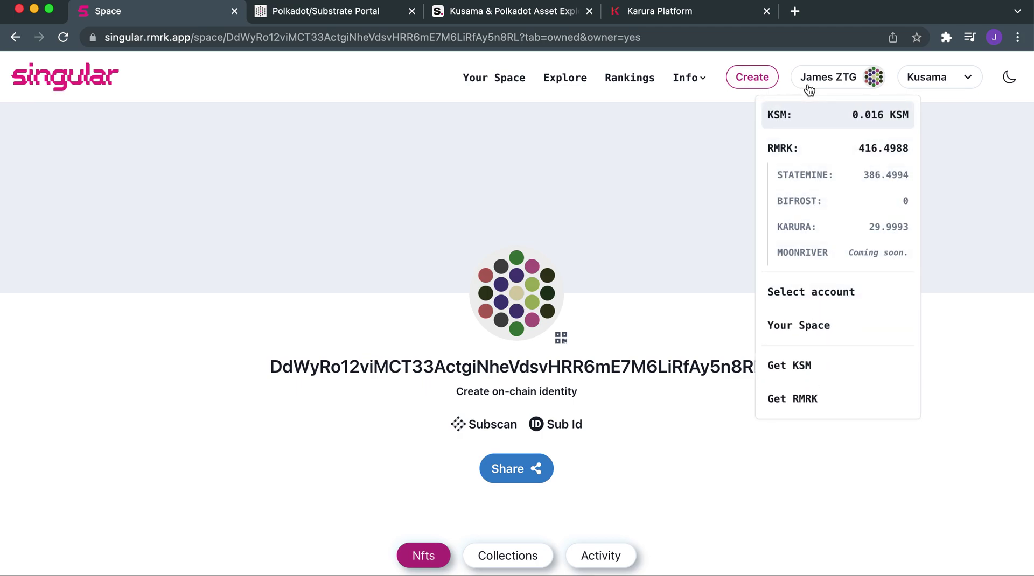
{"action": "left_click", "coordinate": [824, 81]}
{"action": "left_click", "coordinate": [826, 82]}
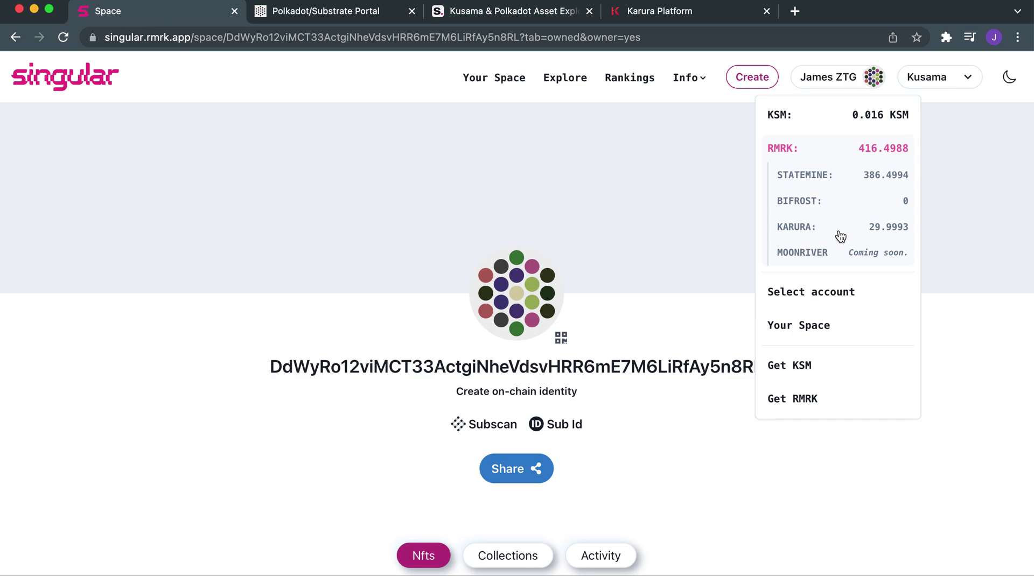
{"action": "left_click", "coordinate": [647, 13]}
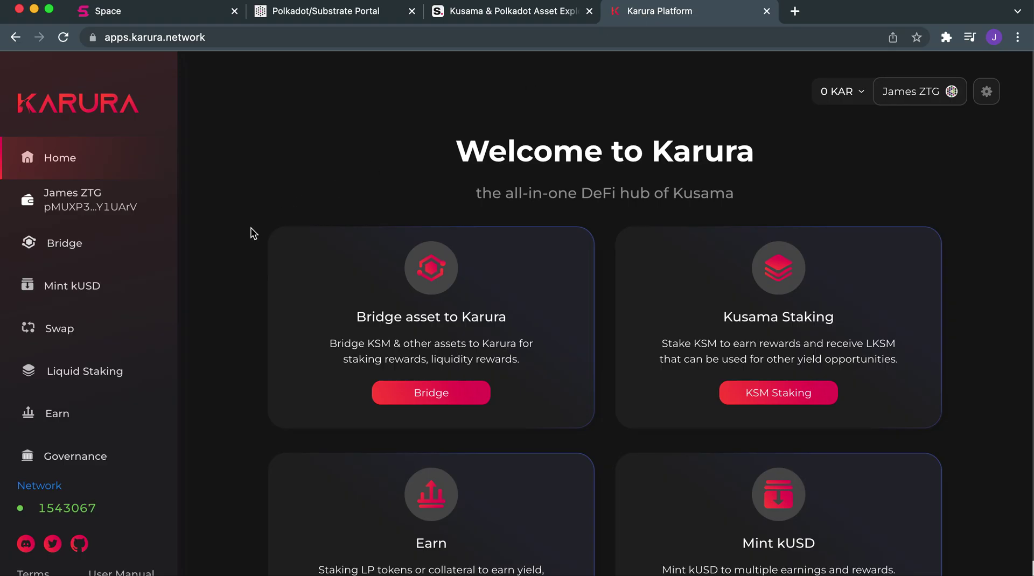
- Look at Karura's Kusama-to-Karura KSM bridge form, then return to Singular and dismiss the balance dropdown
{"action": "left_click", "coordinate": [85, 249]}
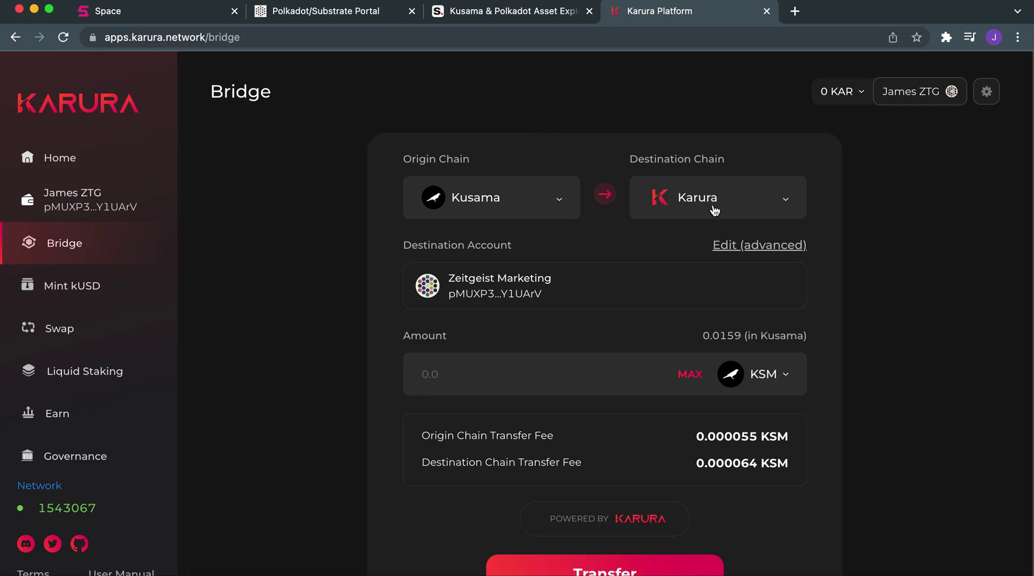
{"action": "left_click", "coordinate": [75, 167]}
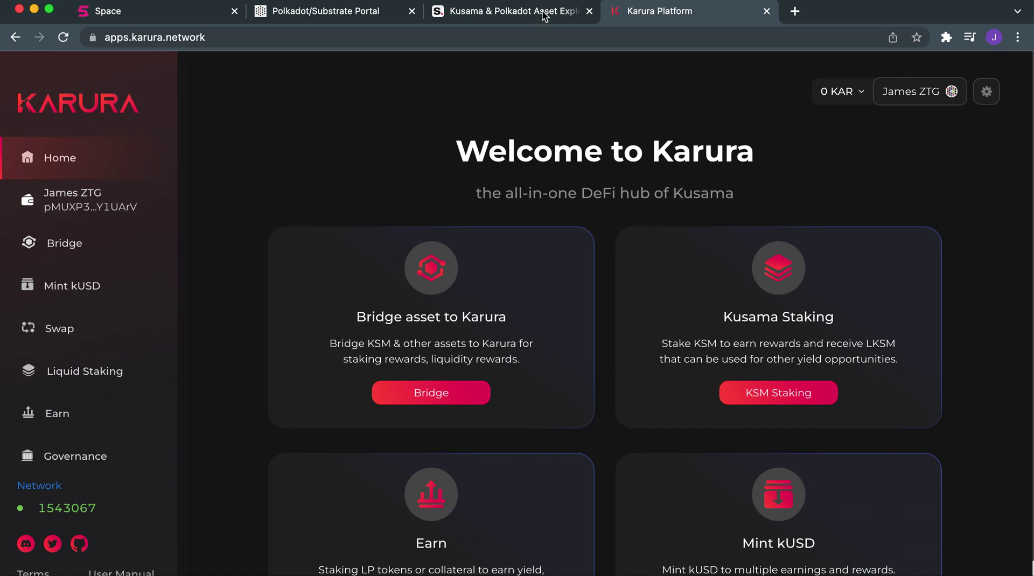
{"action": "left_click", "coordinate": [179, 14]}
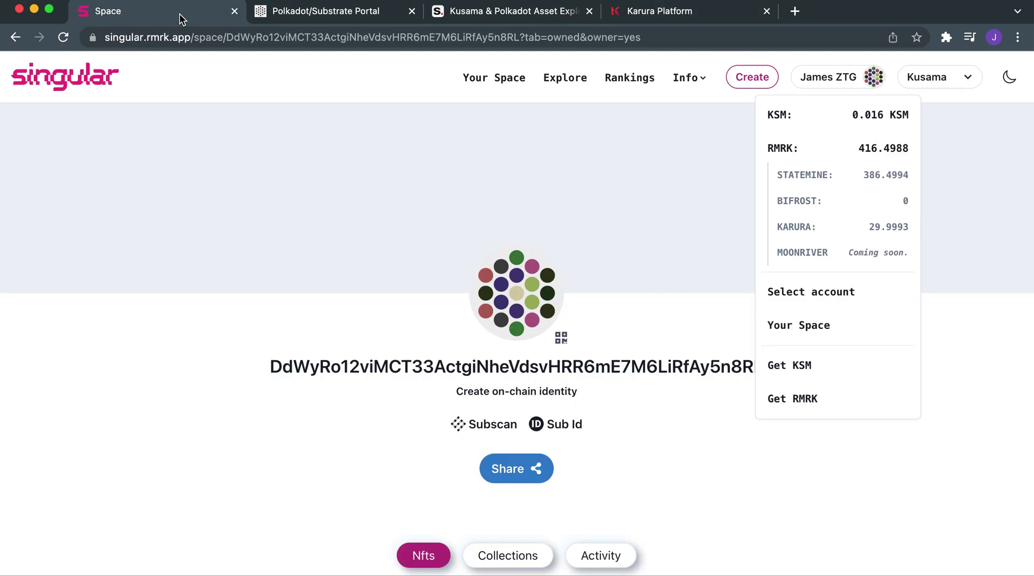
{"action": "left_click", "coordinate": [766, 486]}
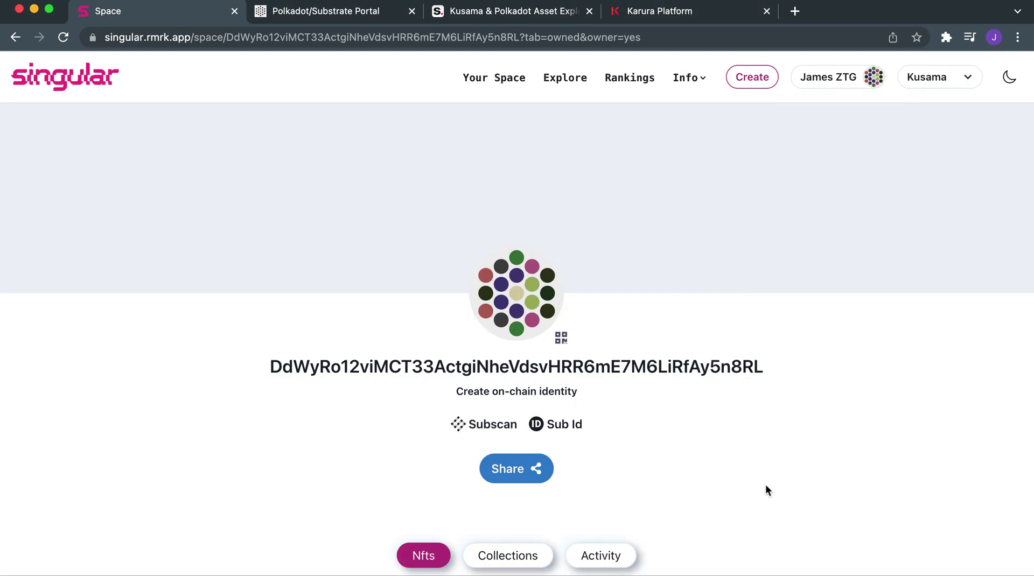